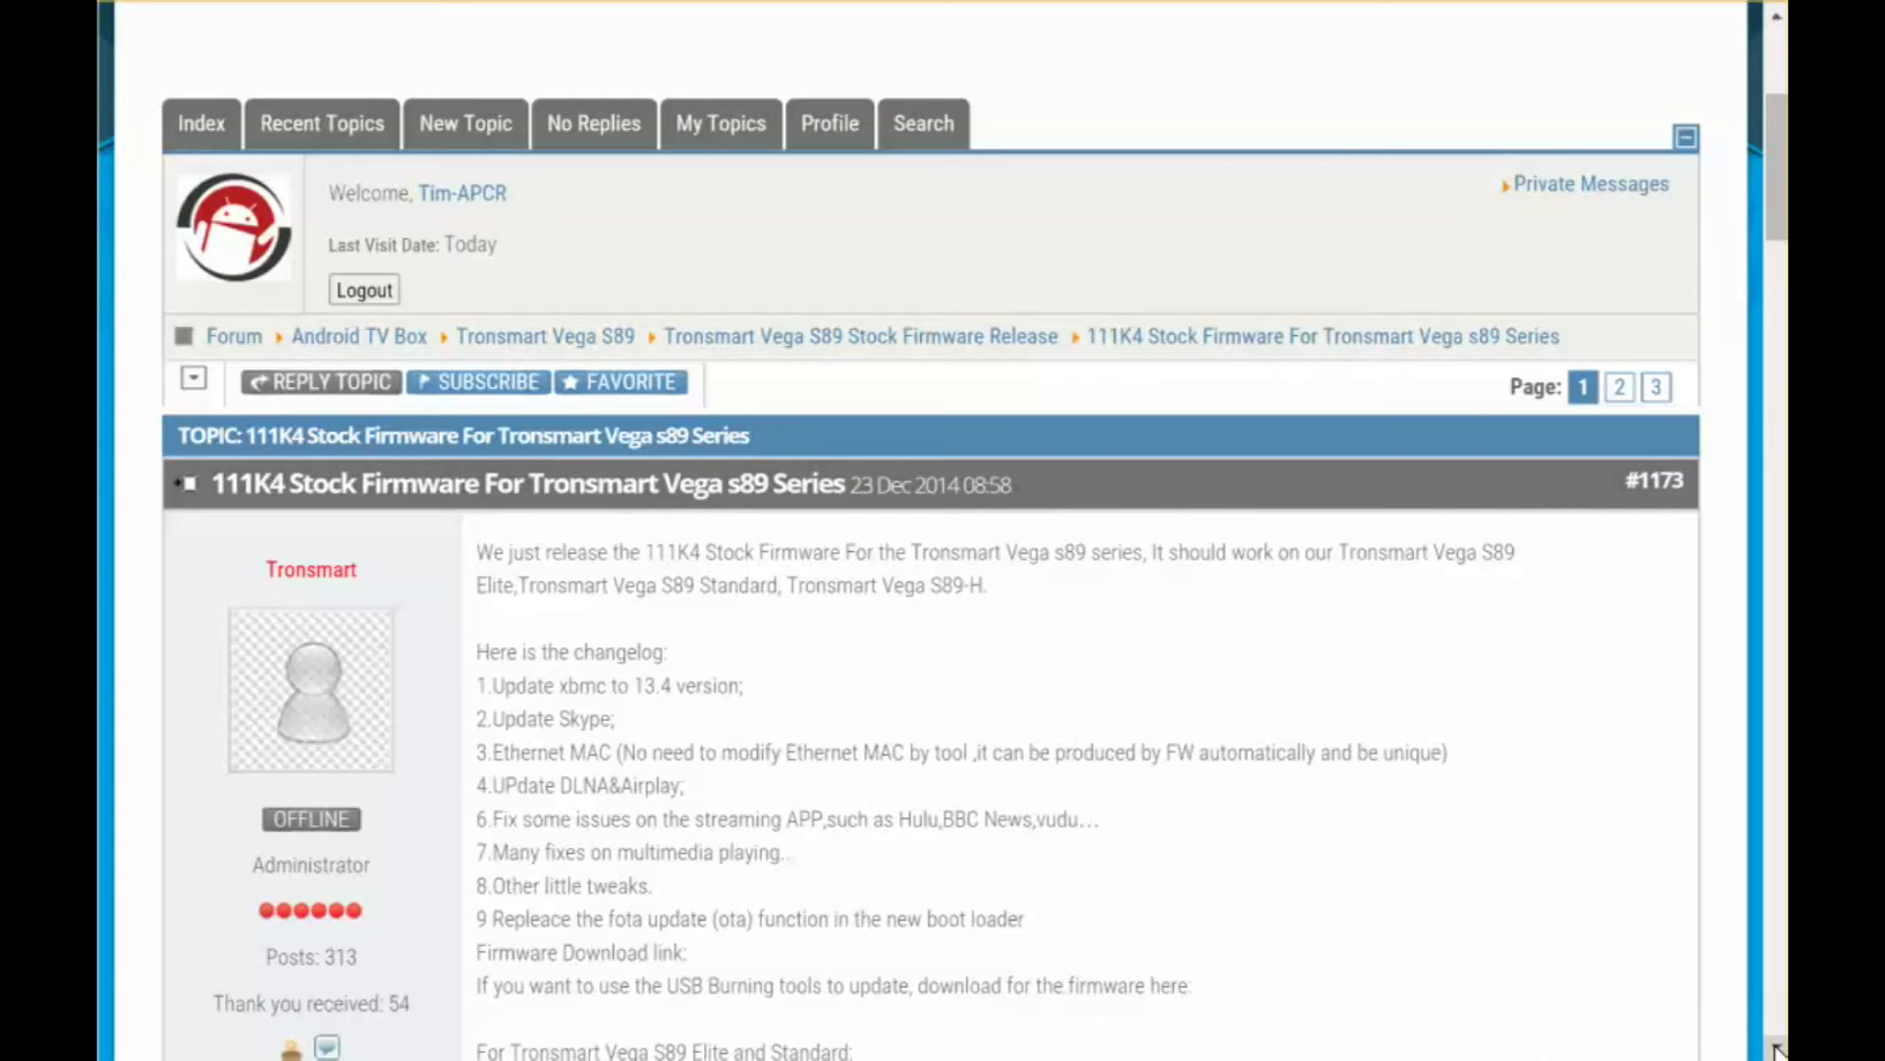
# Step: Scroll the Tronsmart forum topic down to the 111K4 firmware and USB Burning Tool download links
pyautogui.scroll(-5, 1777, 1051)
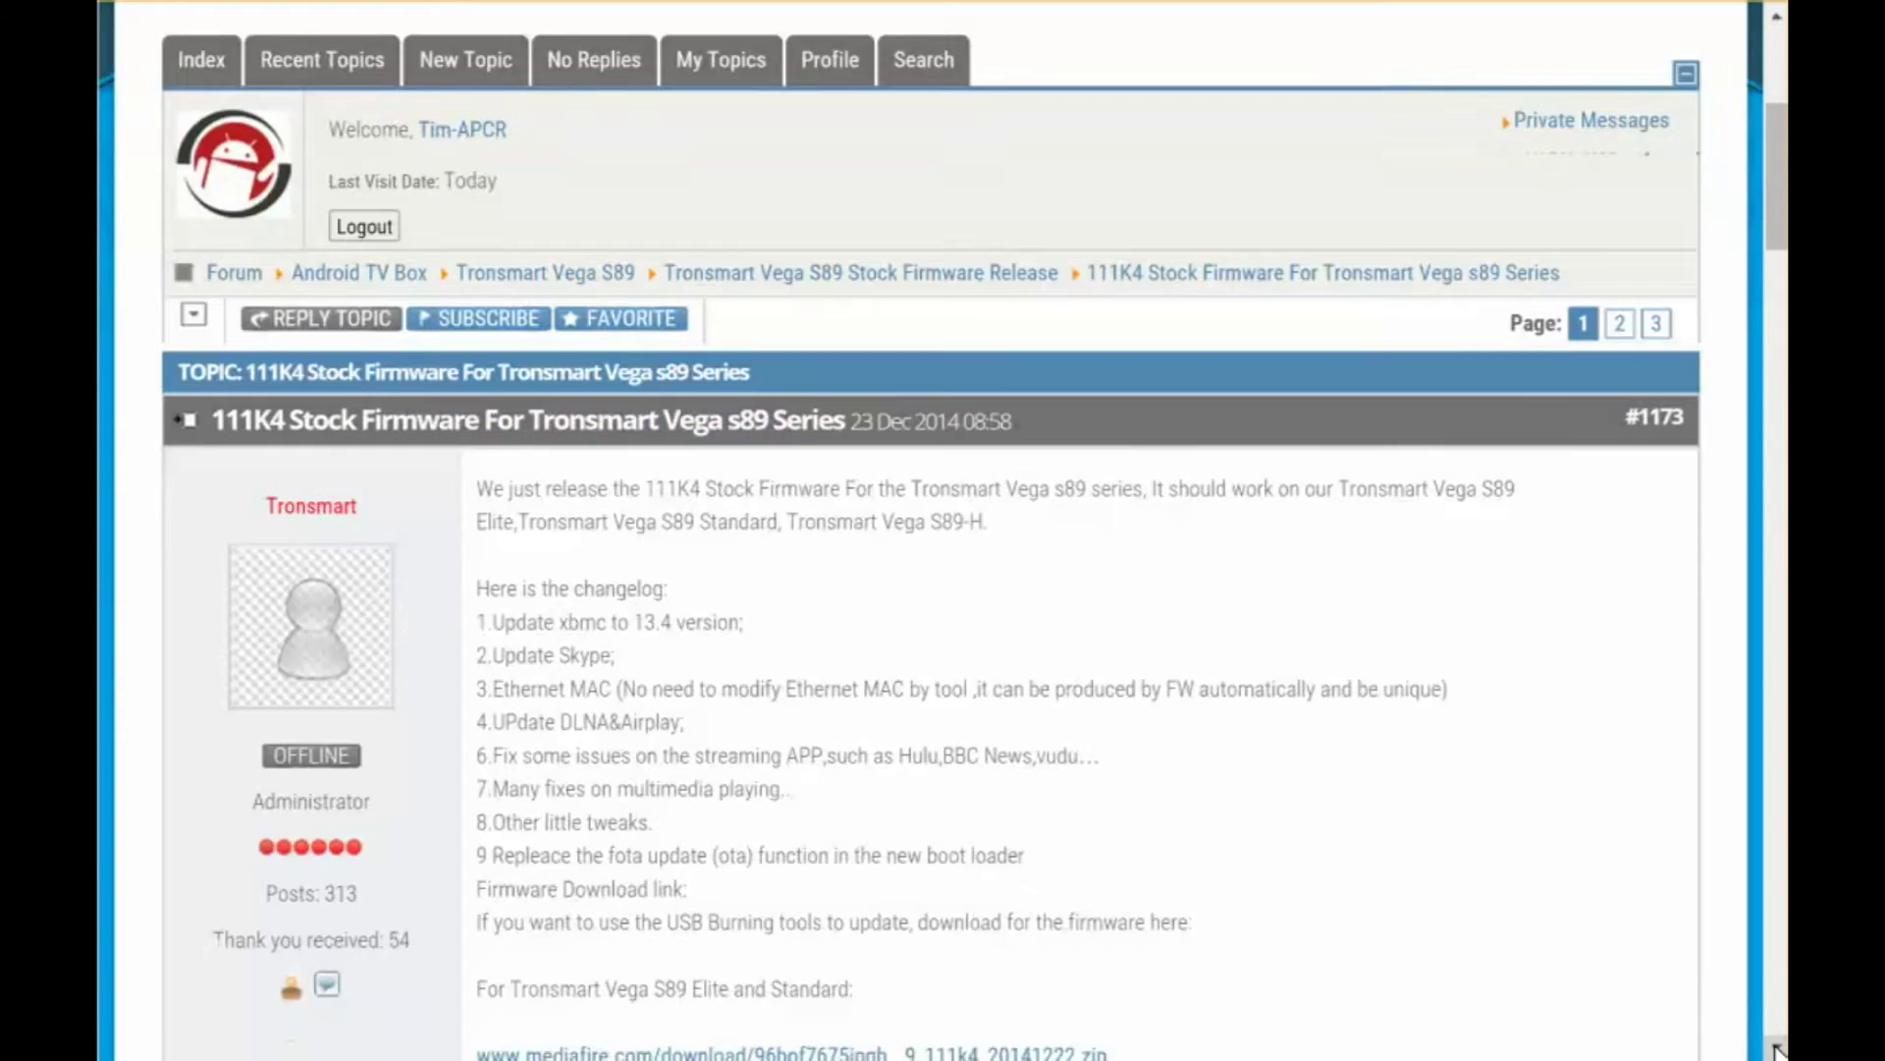
pyautogui.scroll(-6, 1778, 1050)
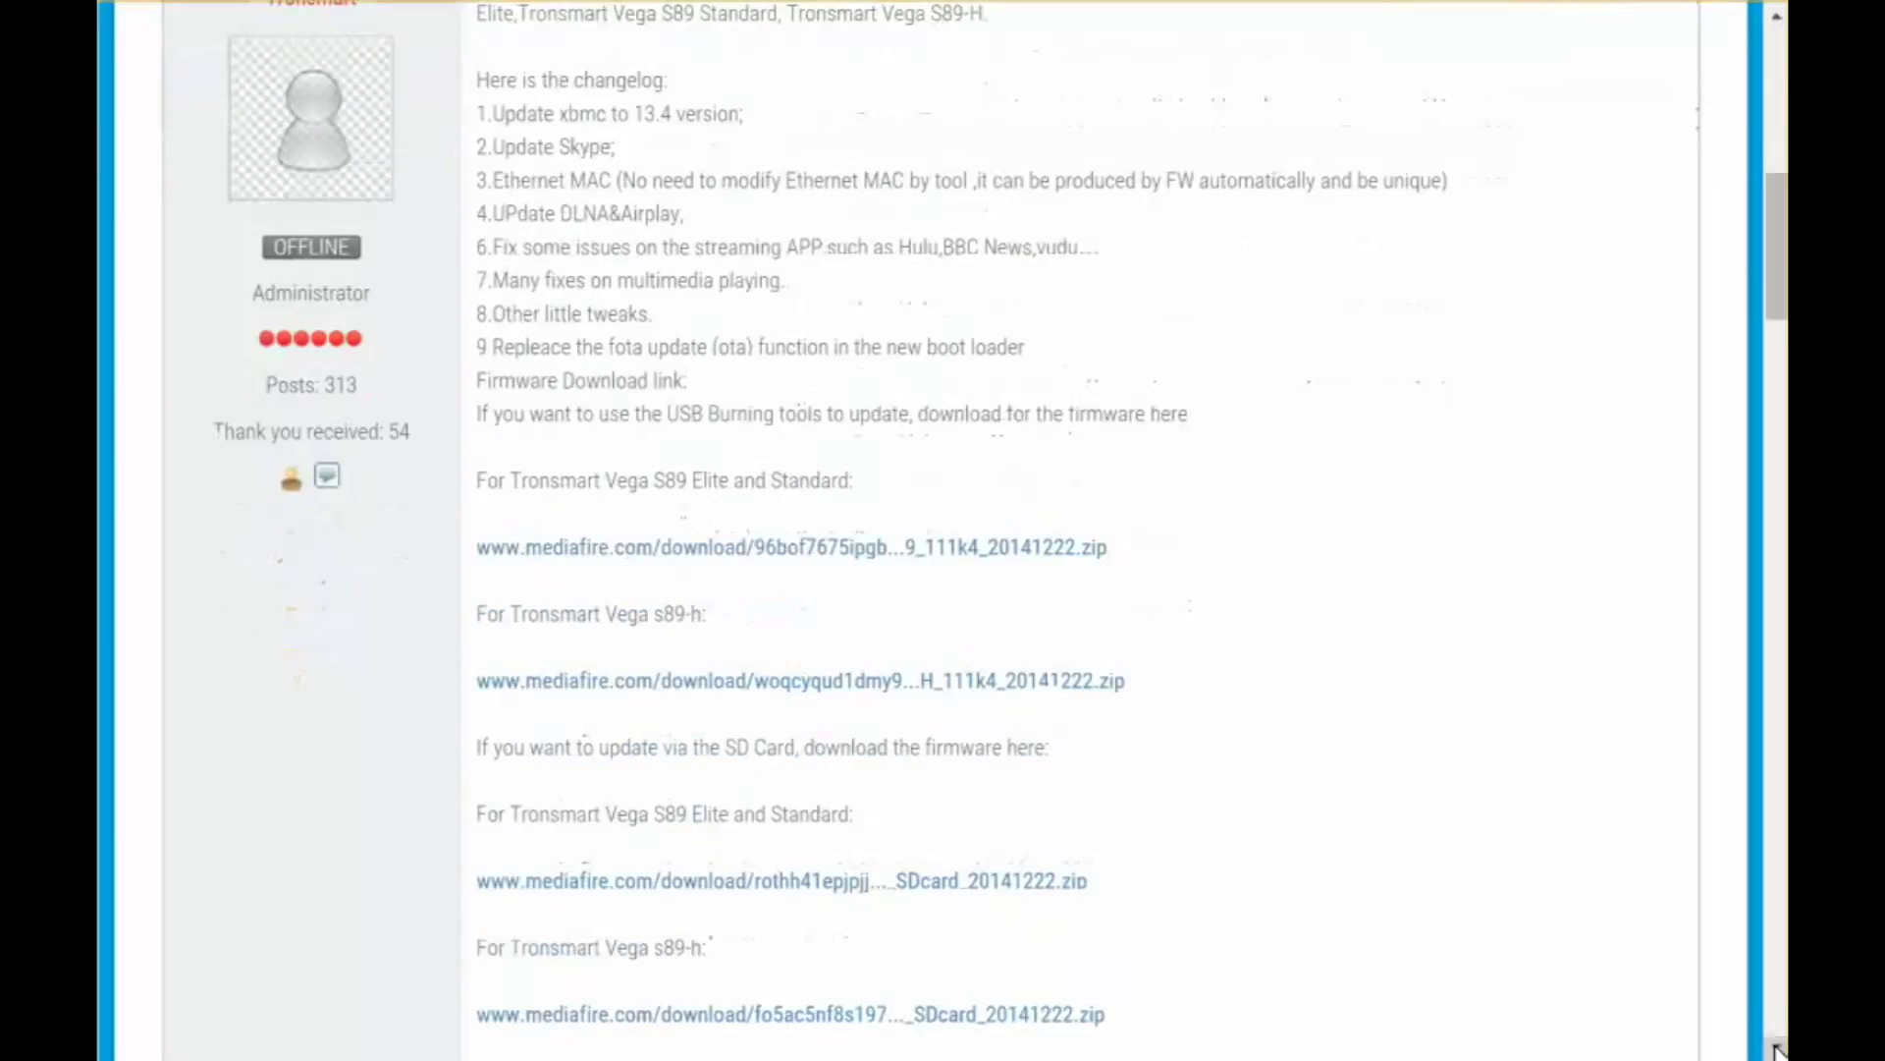
pyautogui.scroll(-3, 1777, 1051)
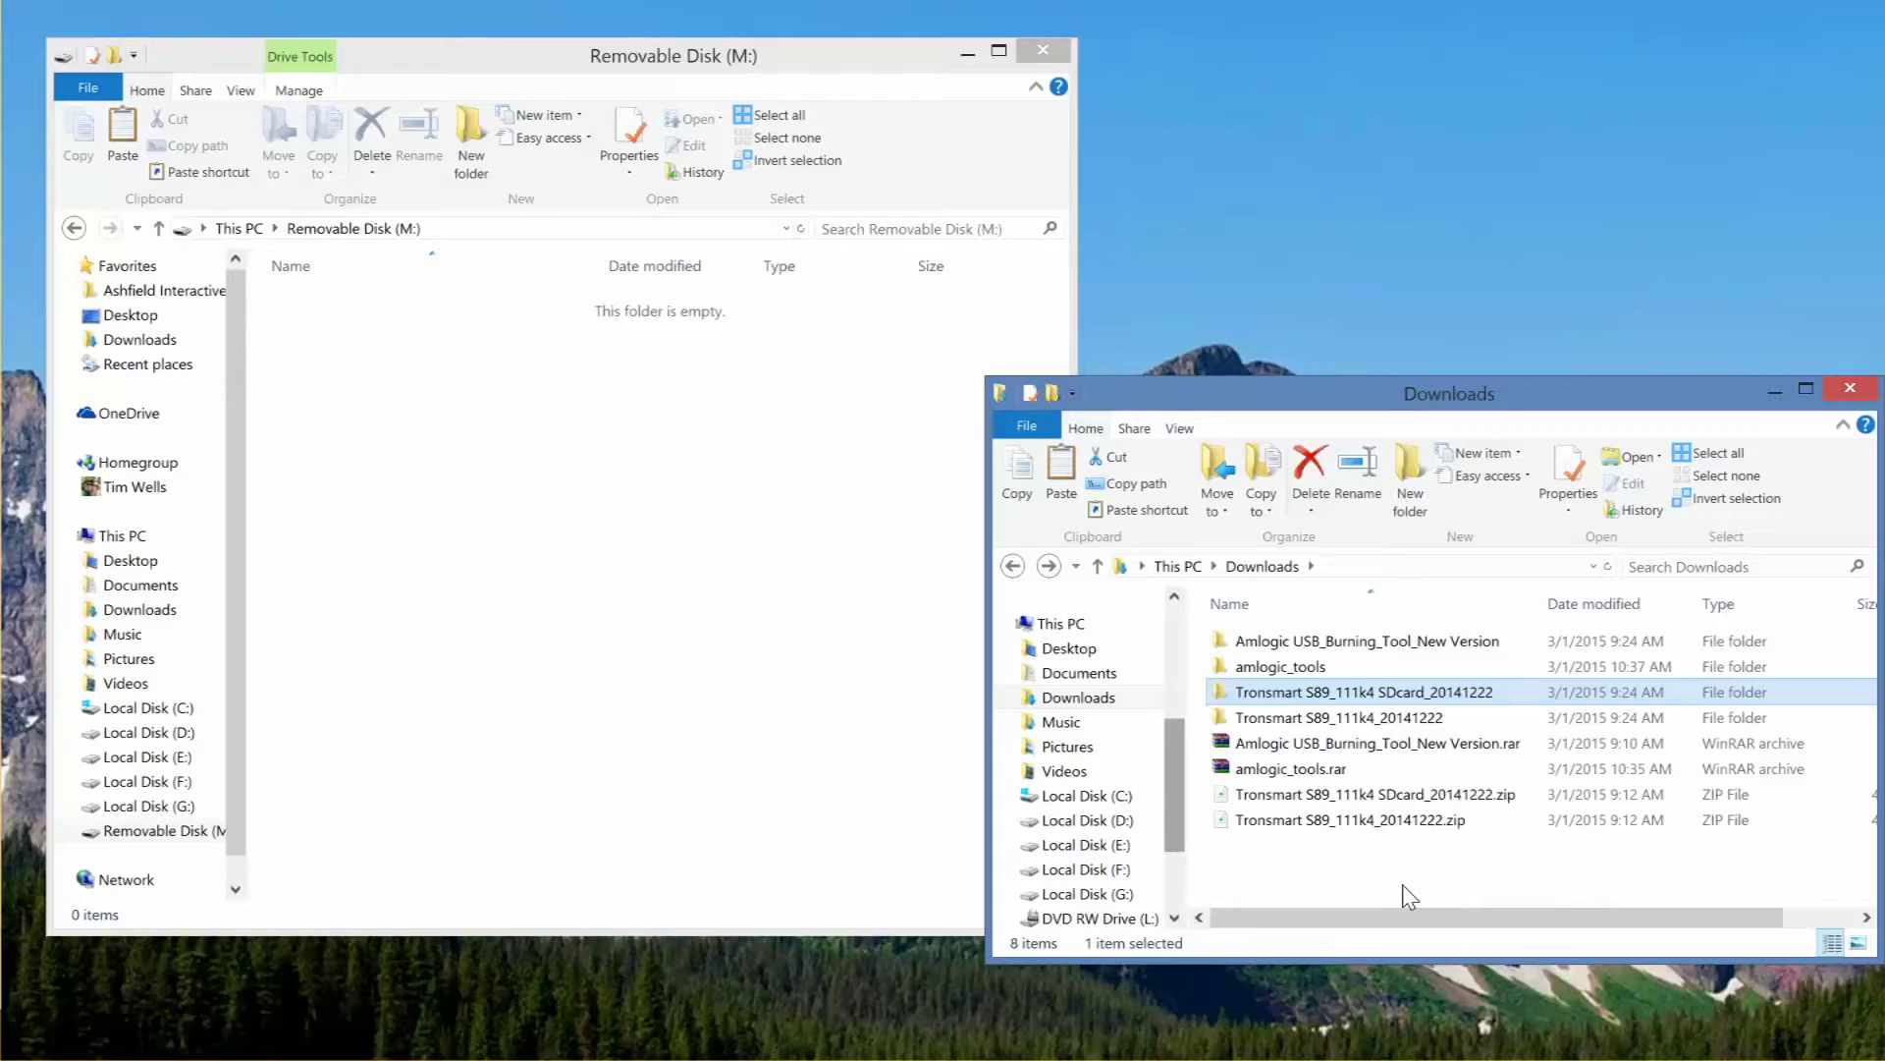
# Step: Open the S89_111k4 SDcard_20141222 folder and drag its three update files onto Removable Disk (M:)
pyautogui.doubleClick(1389, 691)
pyautogui.doubleClick(1395, 648)
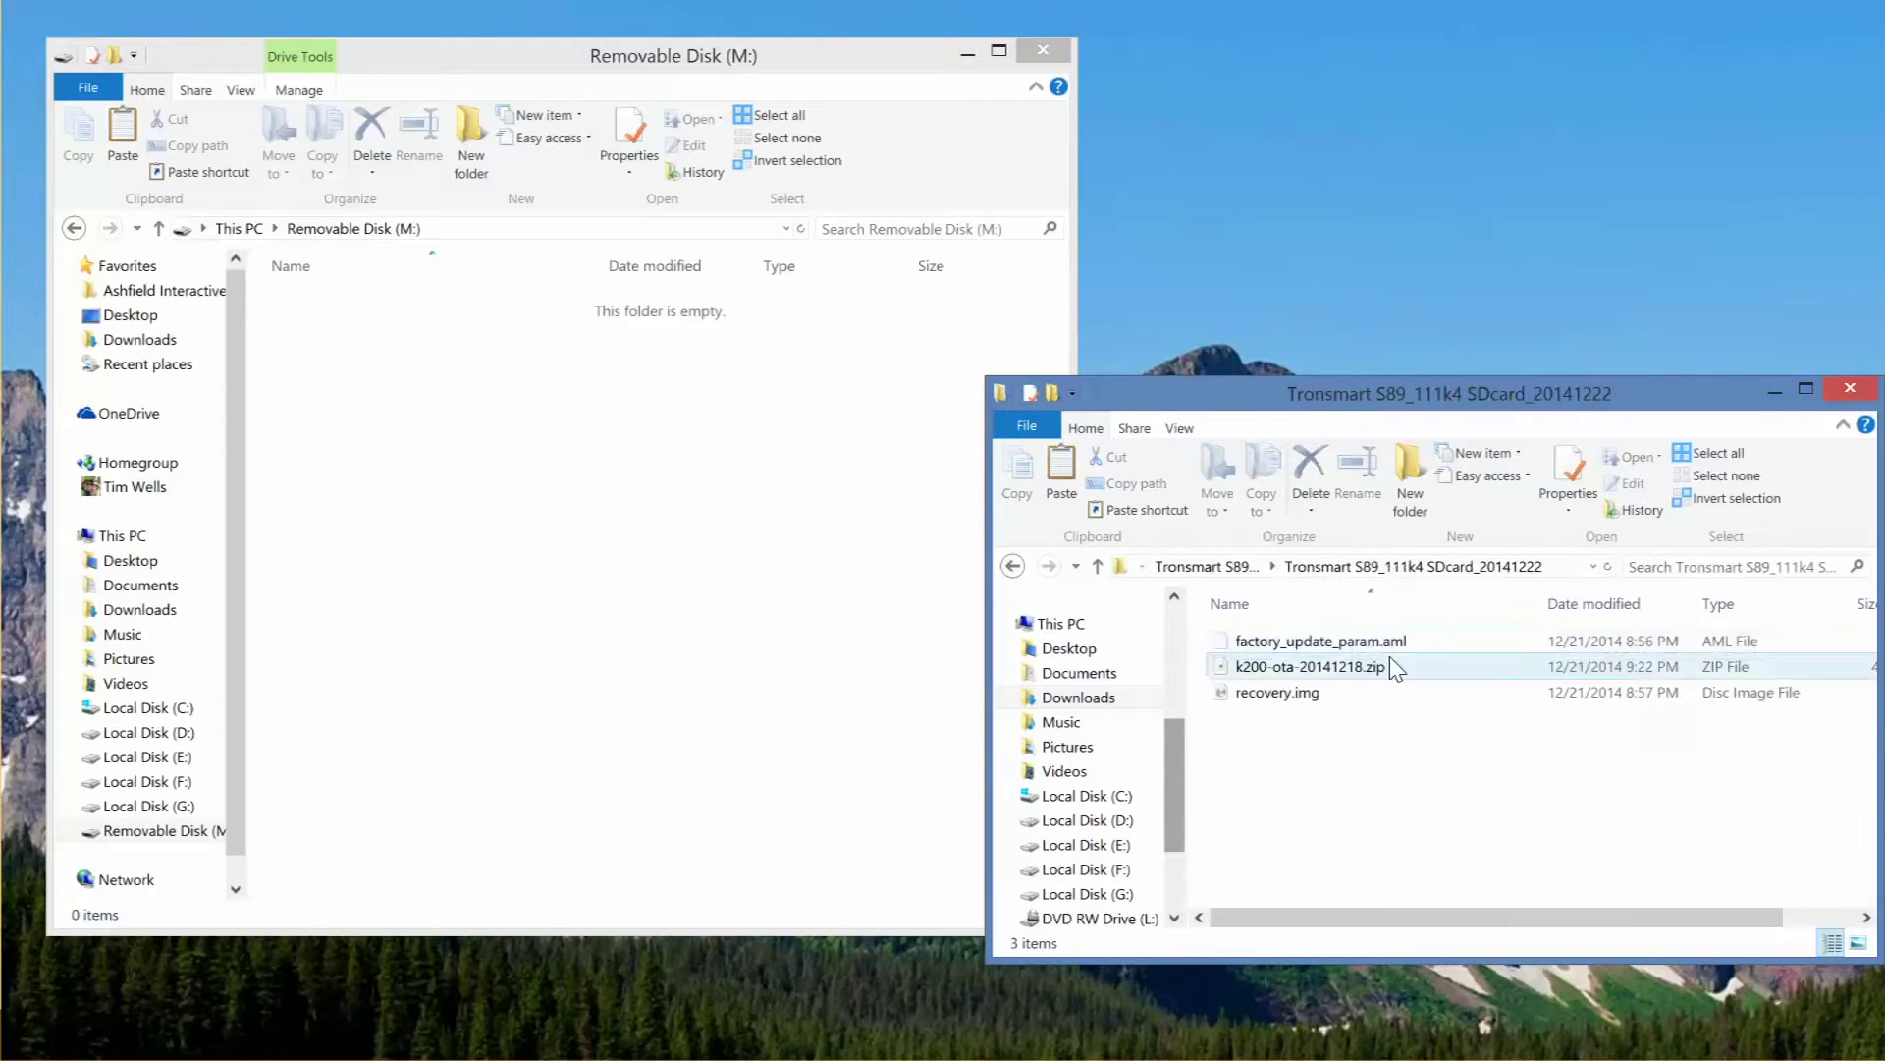
pyautogui.moveTo(1268, 780); pyautogui.dragTo(692, 510)
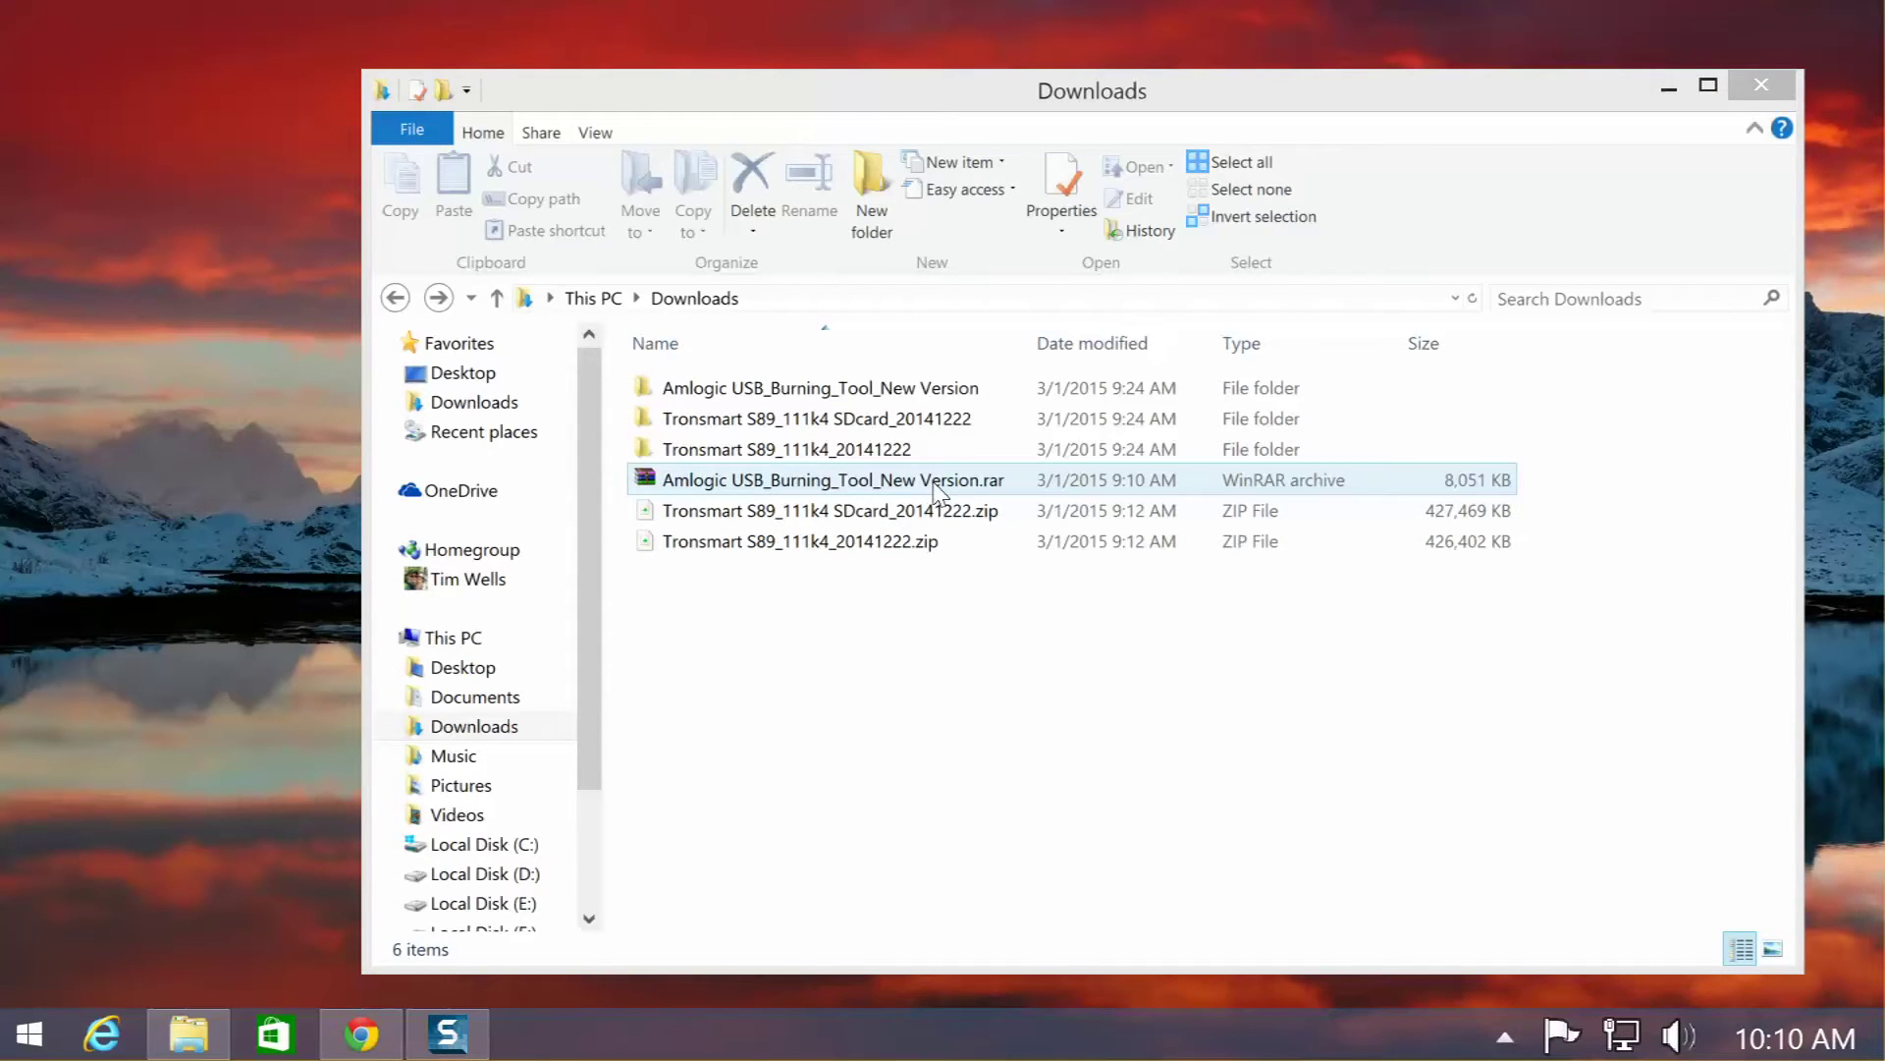
# Step: Open the Amlogic USB_Burning_Tool_New Version folder and run setup_v2.0.3_x86.exe
pyautogui.click(869, 398)
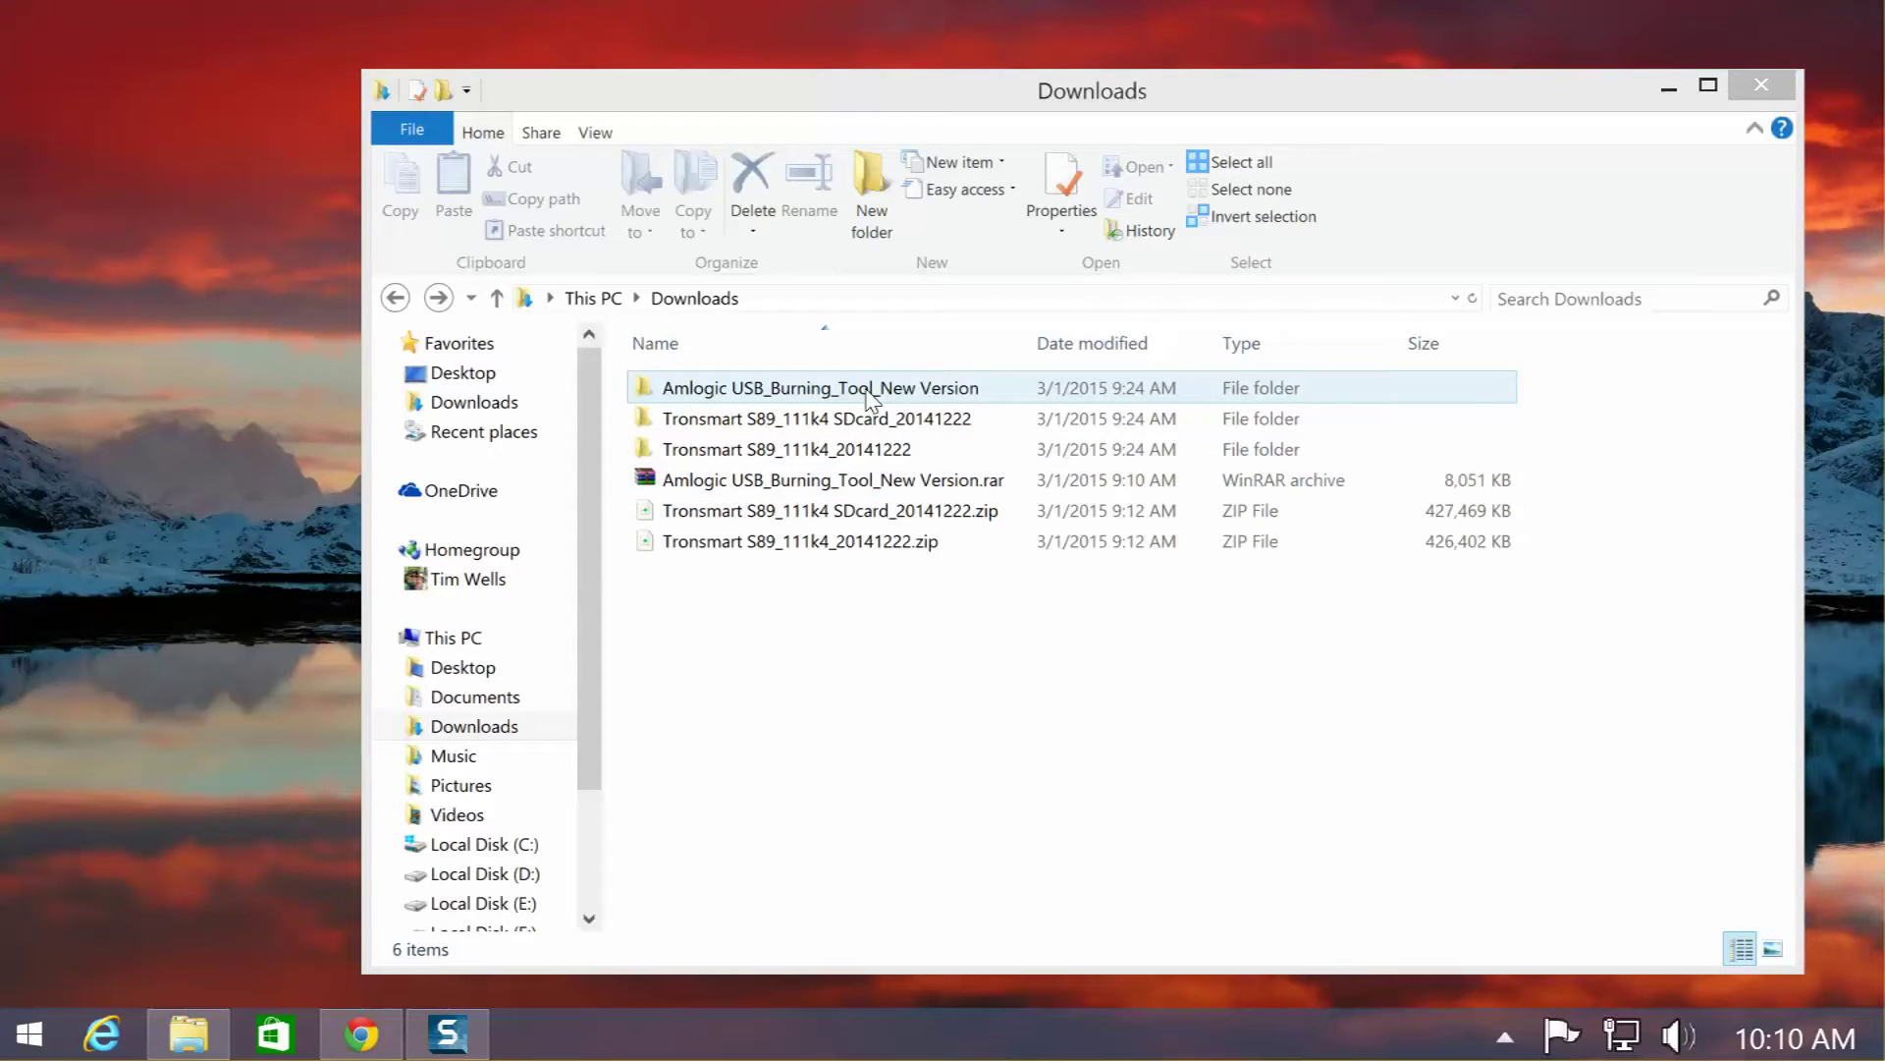
pyautogui.doubleClick(869, 397)
pyautogui.doubleClick(825, 393)
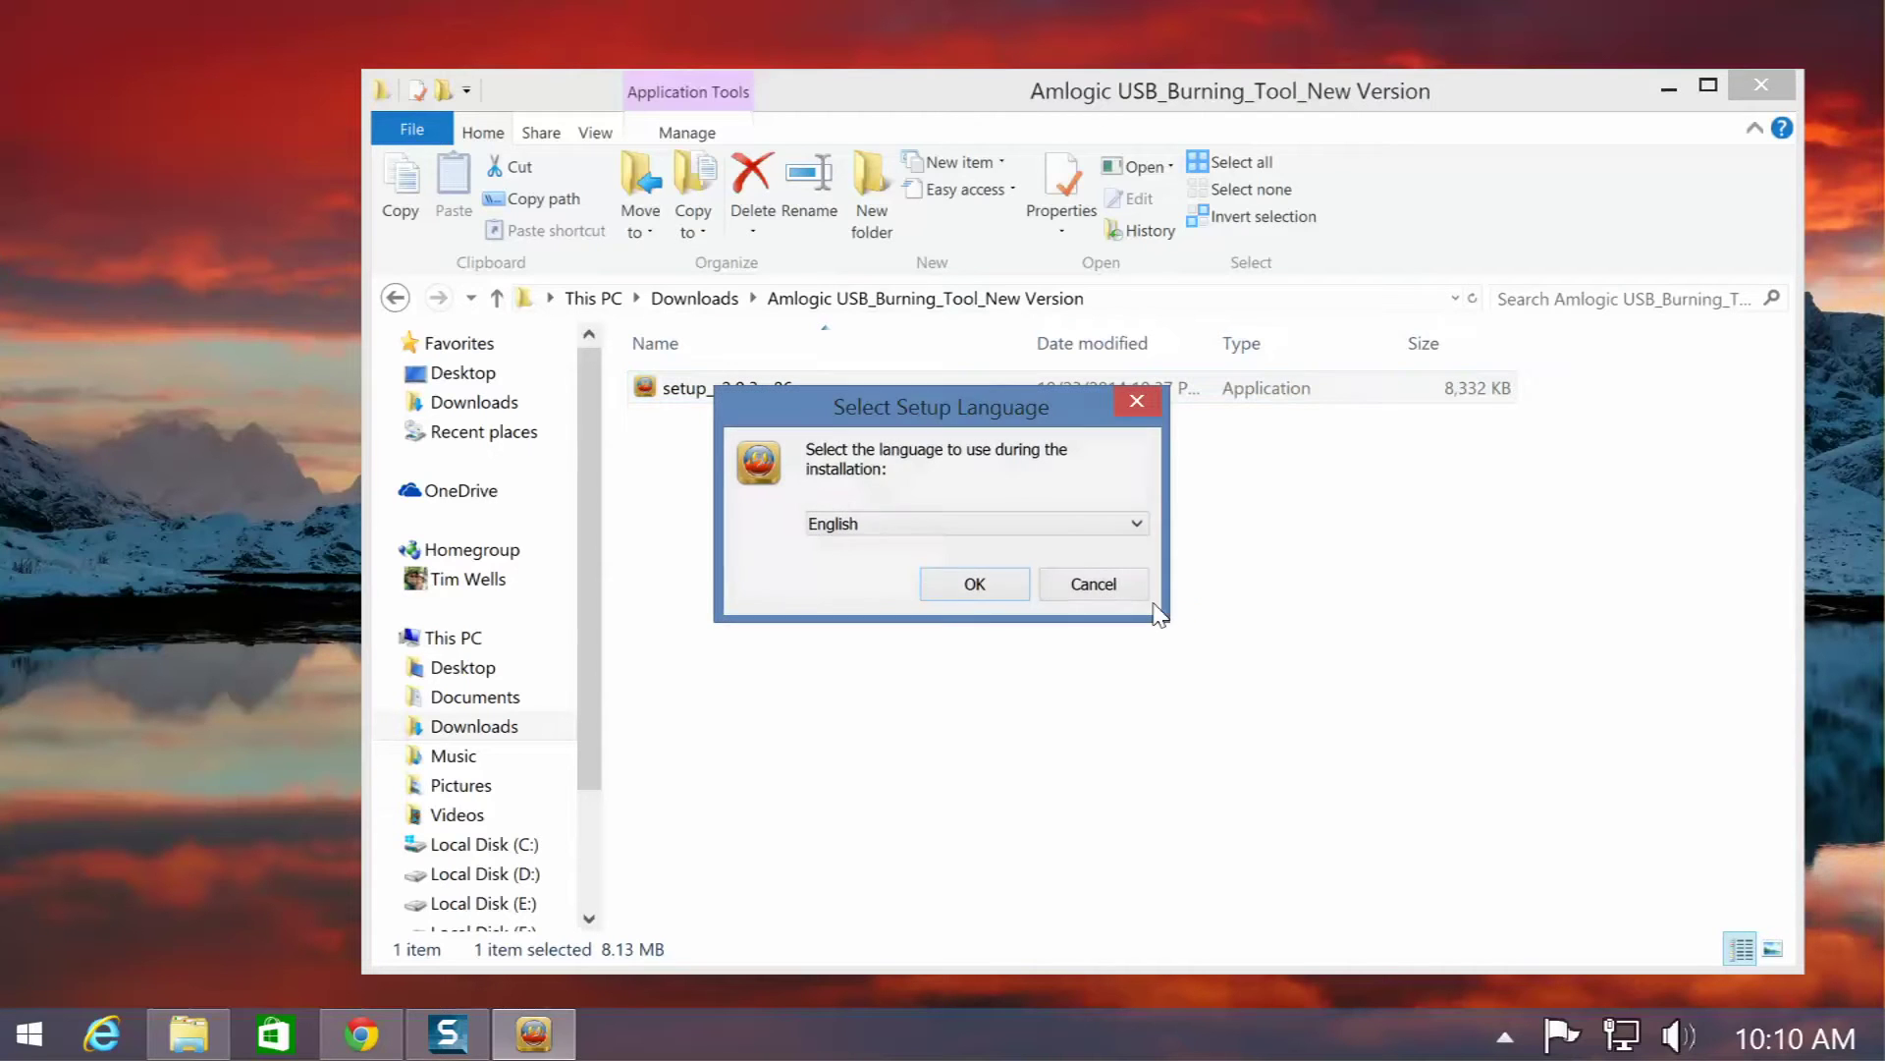
# Step: Choose English setup and set the install path to E:\Program Files (x86)\Amlogic\USB_Burning_Tool
pyautogui.click(1021, 590)
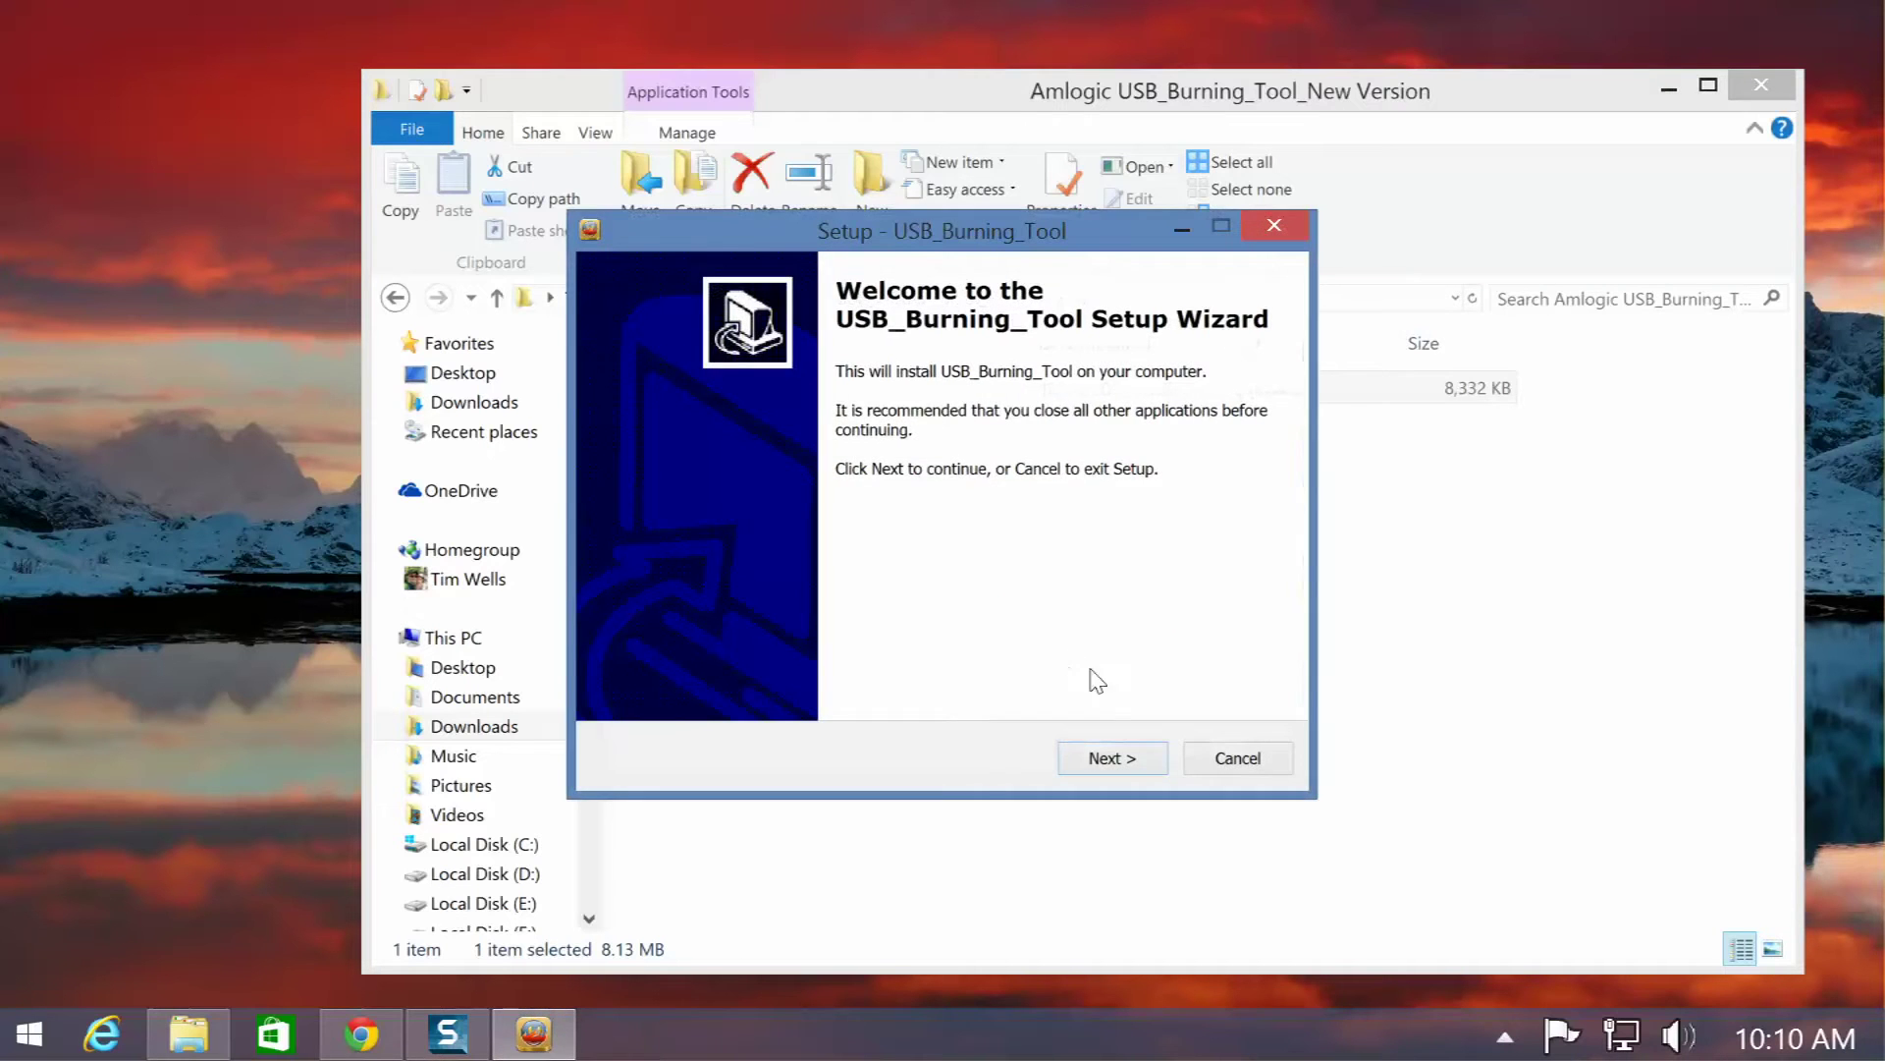
pyautogui.click(1137, 752)
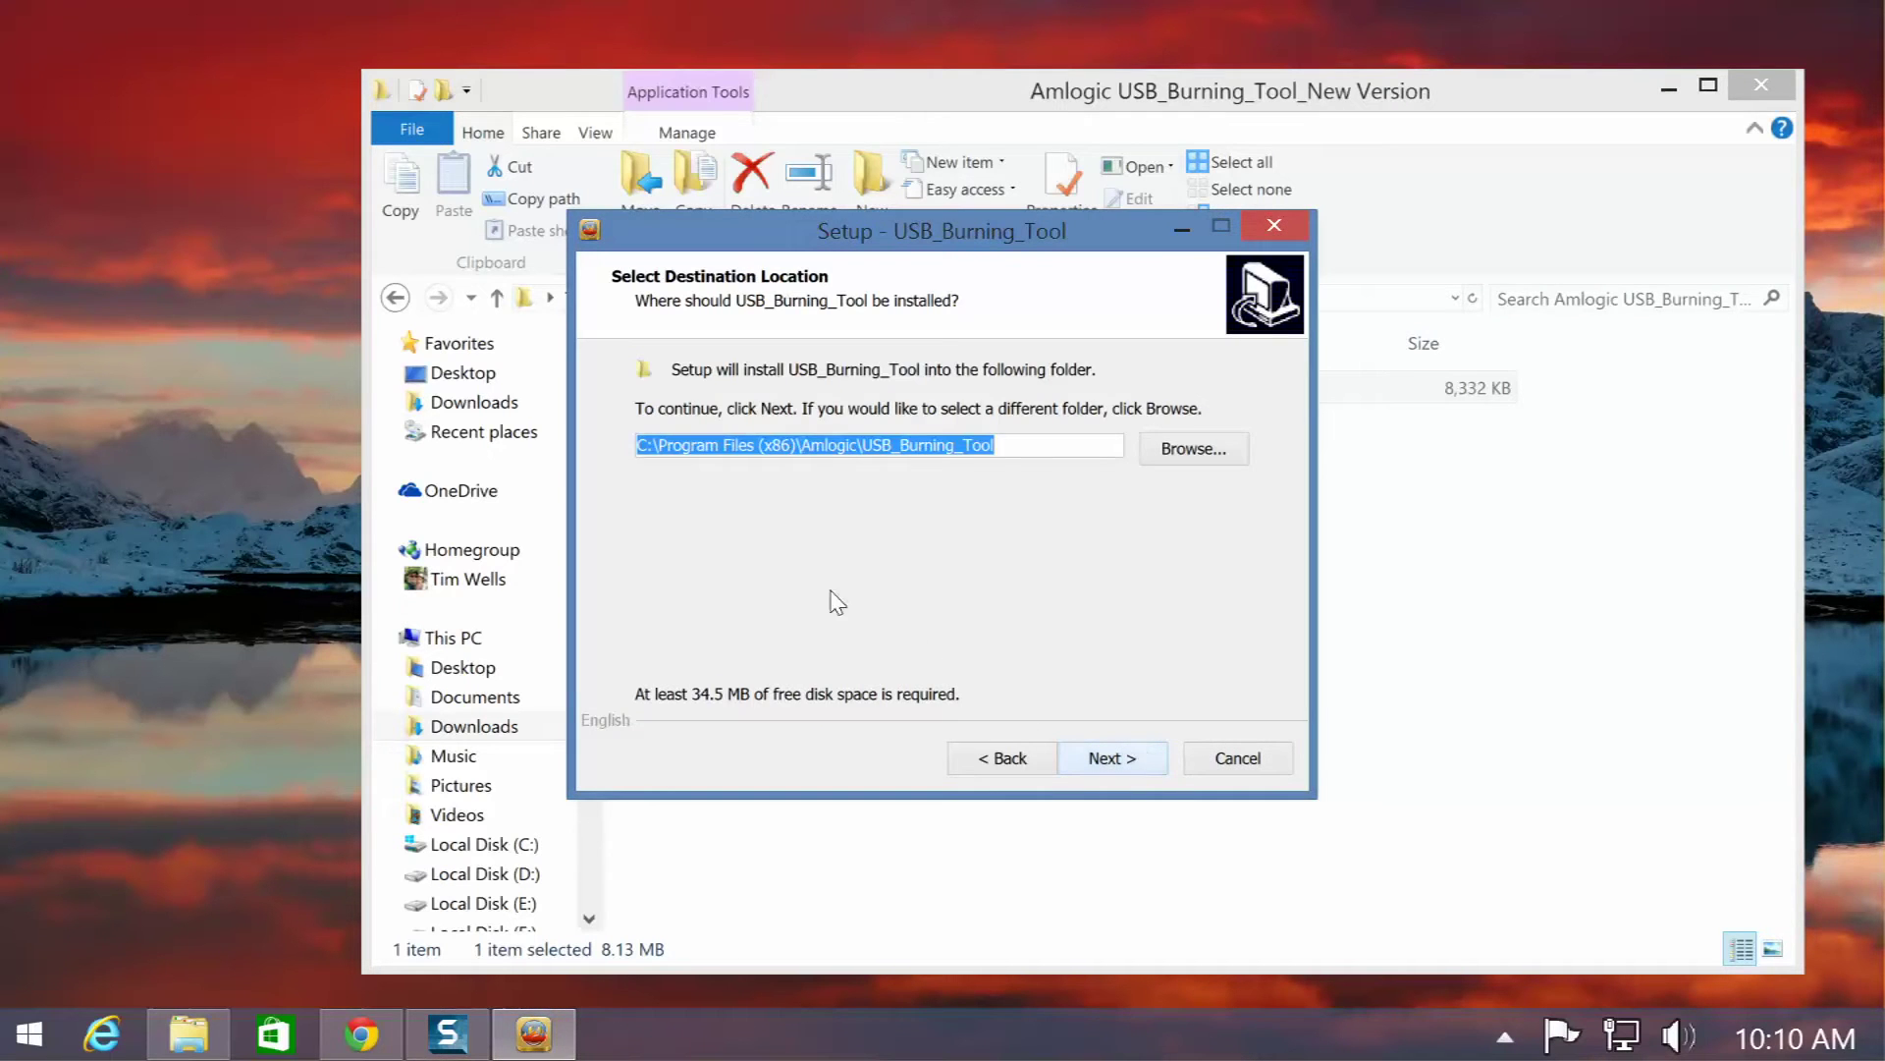
pyautogui.moveTo(651, 442); pyautogui.dragTo(622, 444)
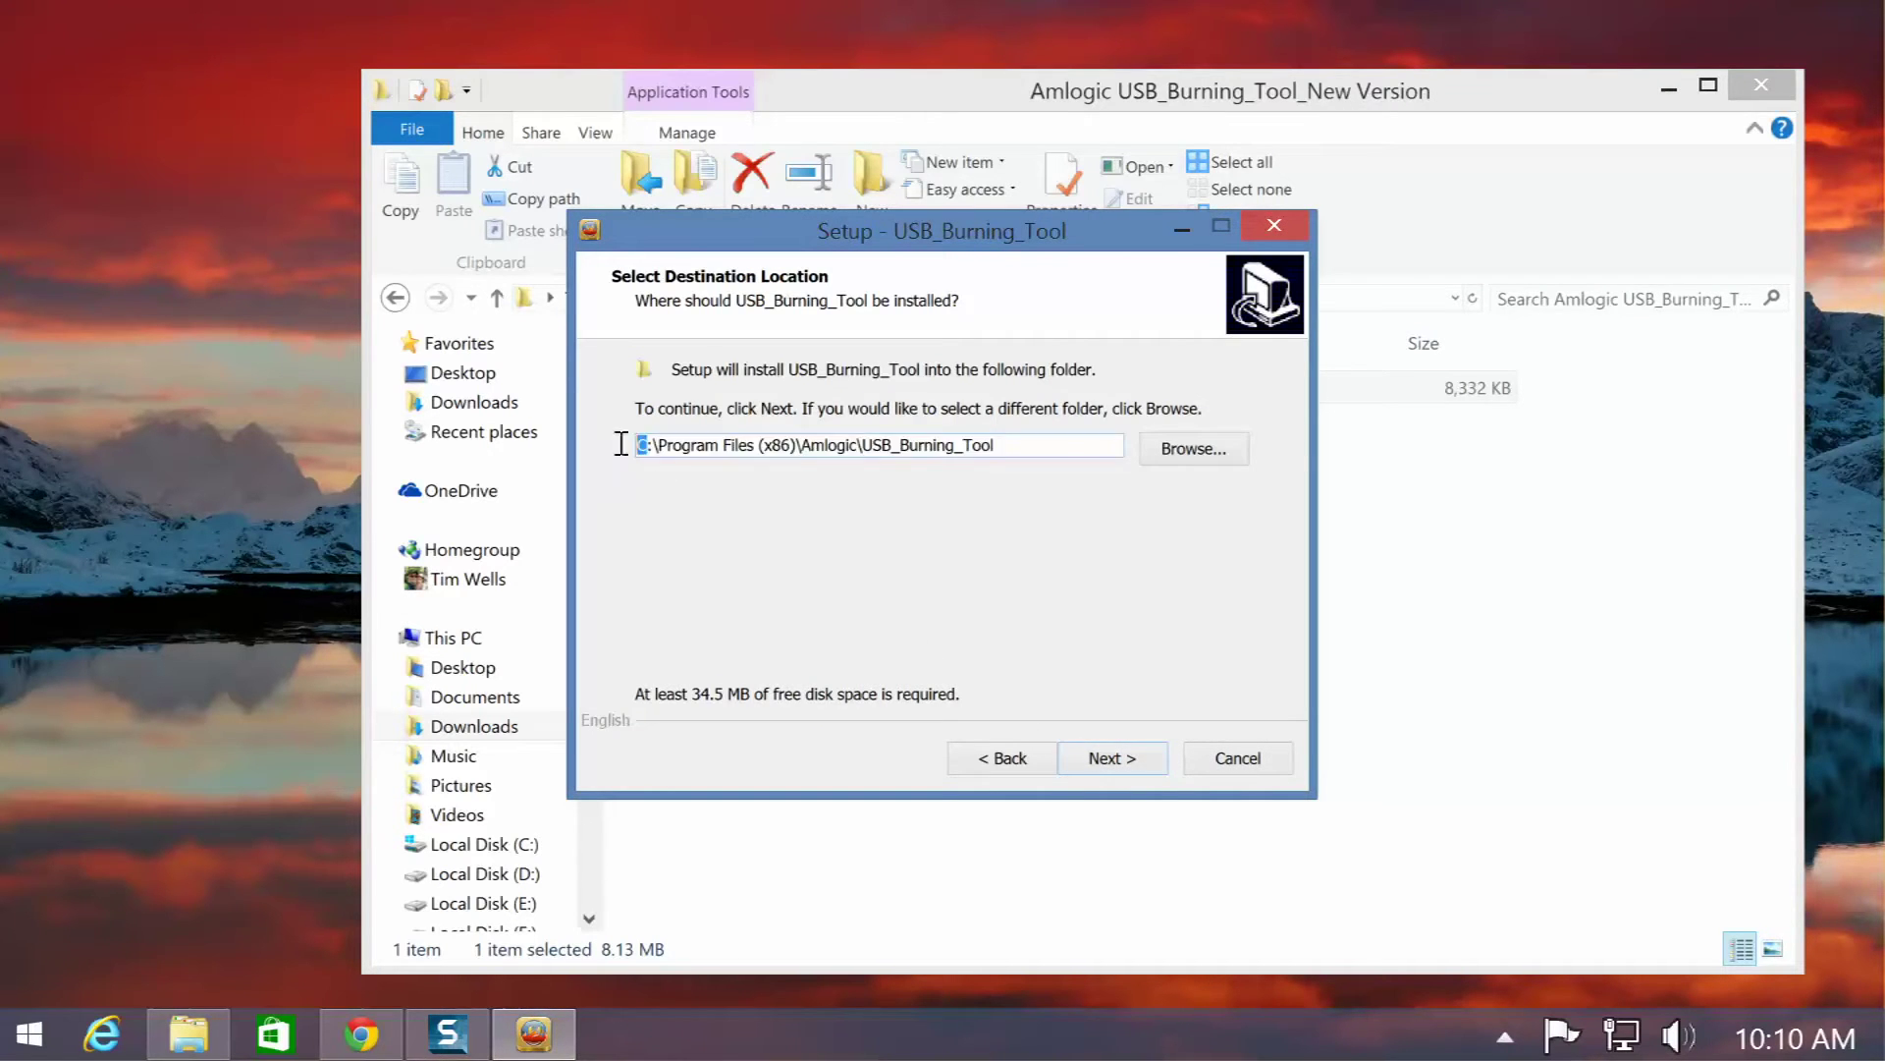
pyautogui.write('E')
pyautogui.click(1090, 758)
pyautogui.click(1098, 761)
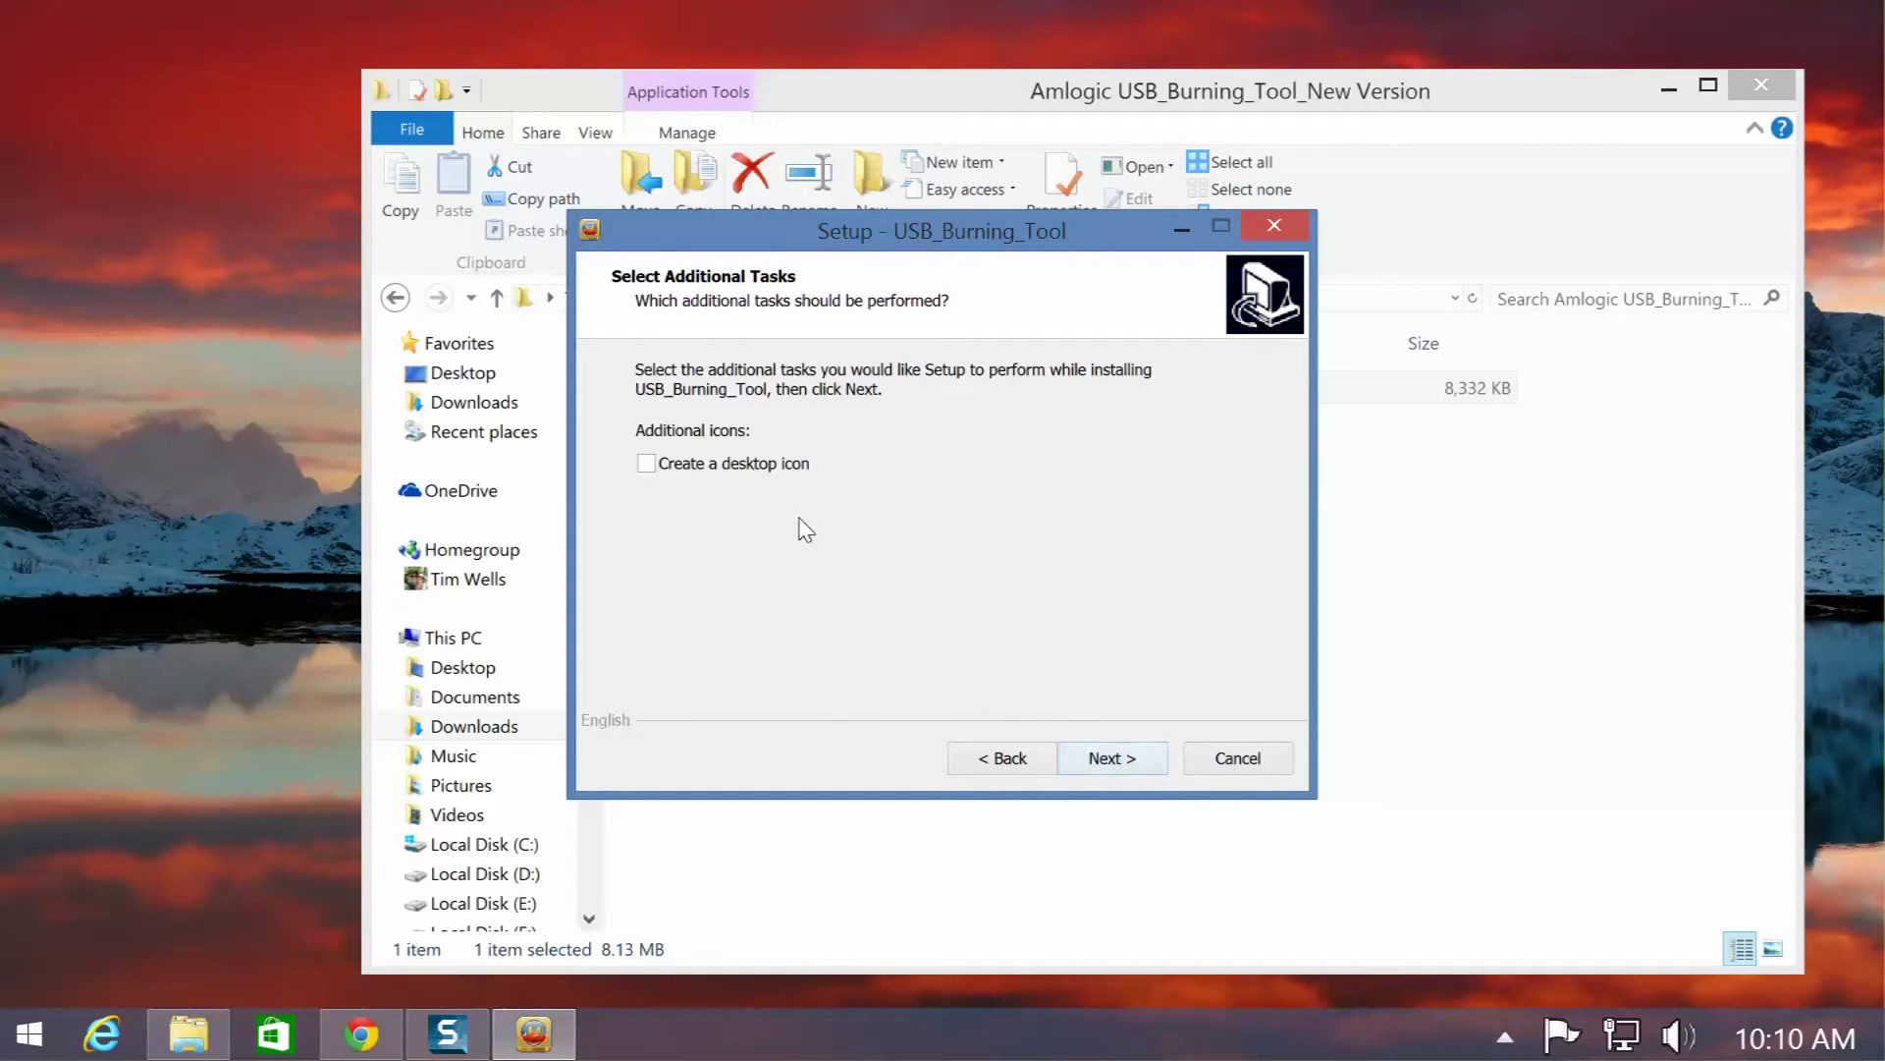
# Step: Add a desktop icon, install the tool and its USB drivers, and finish setup
pyautogui.click(663, 462)
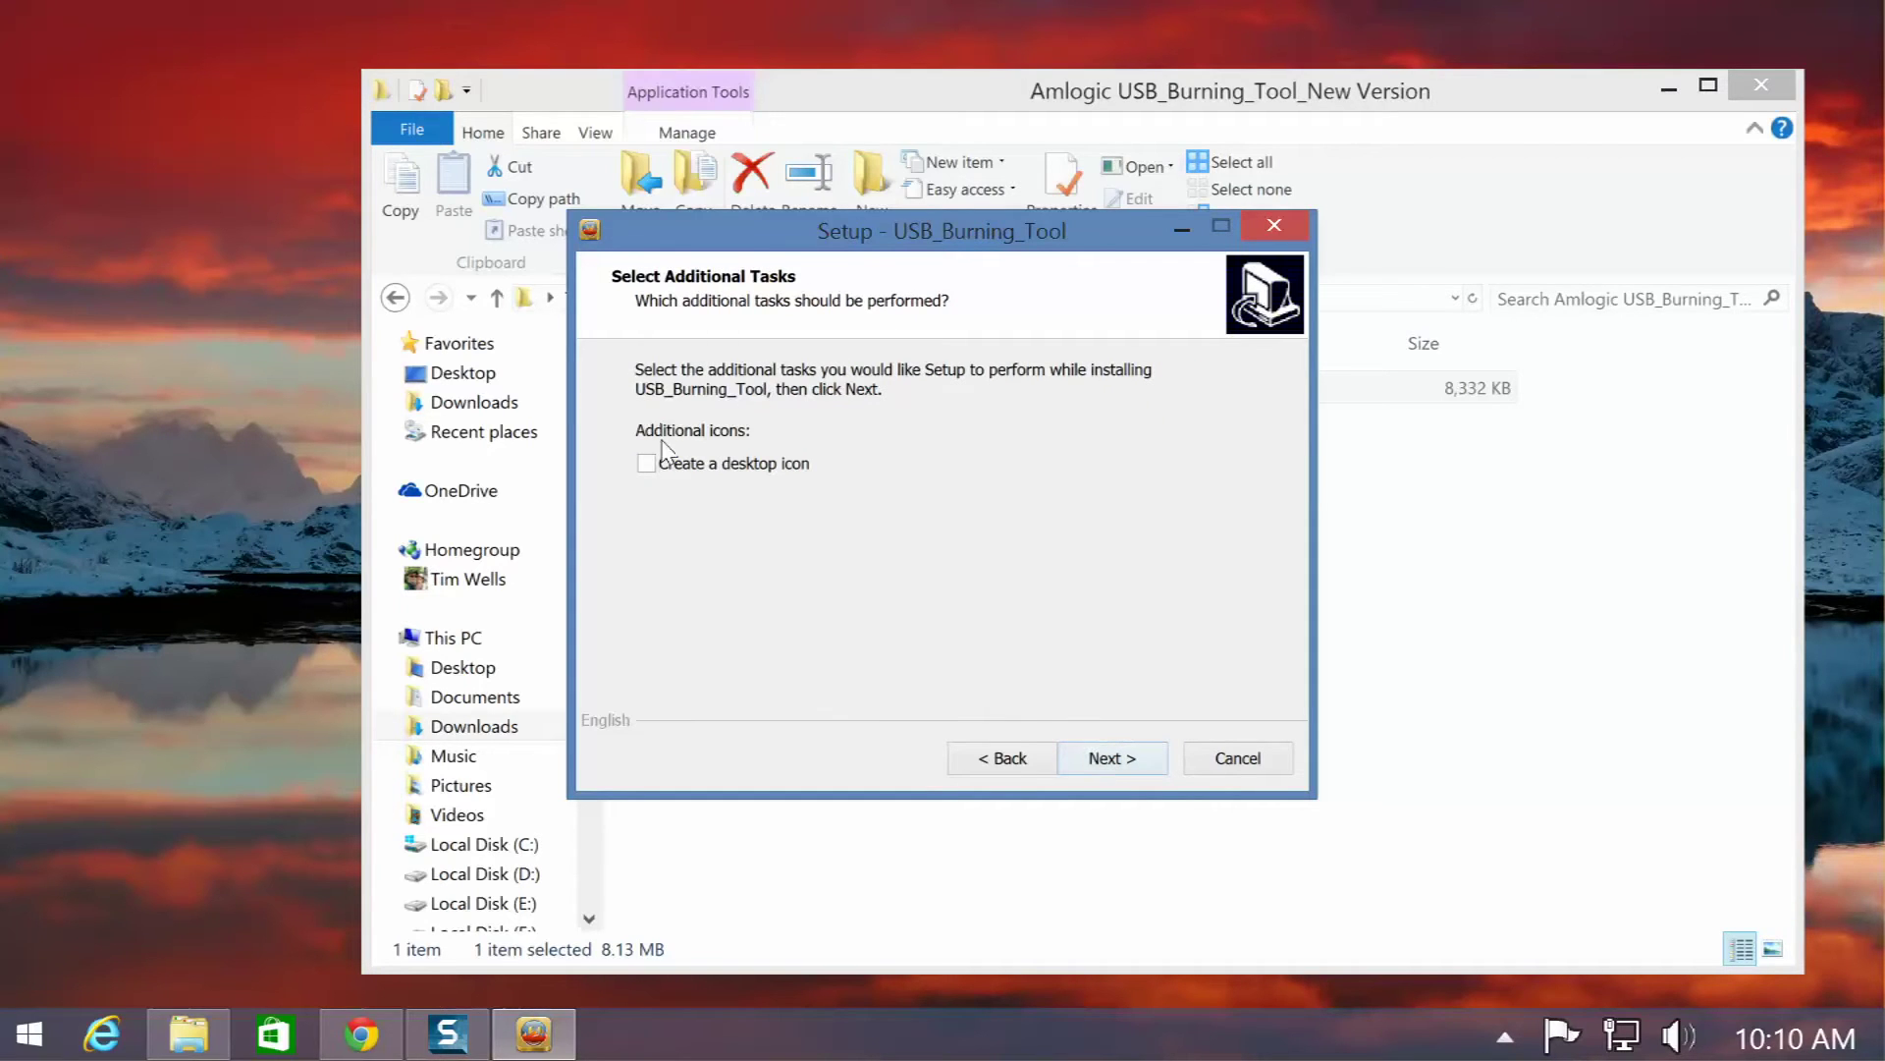
pyautogui.click(1127, 763)
pyautogui.click(1139, 758)
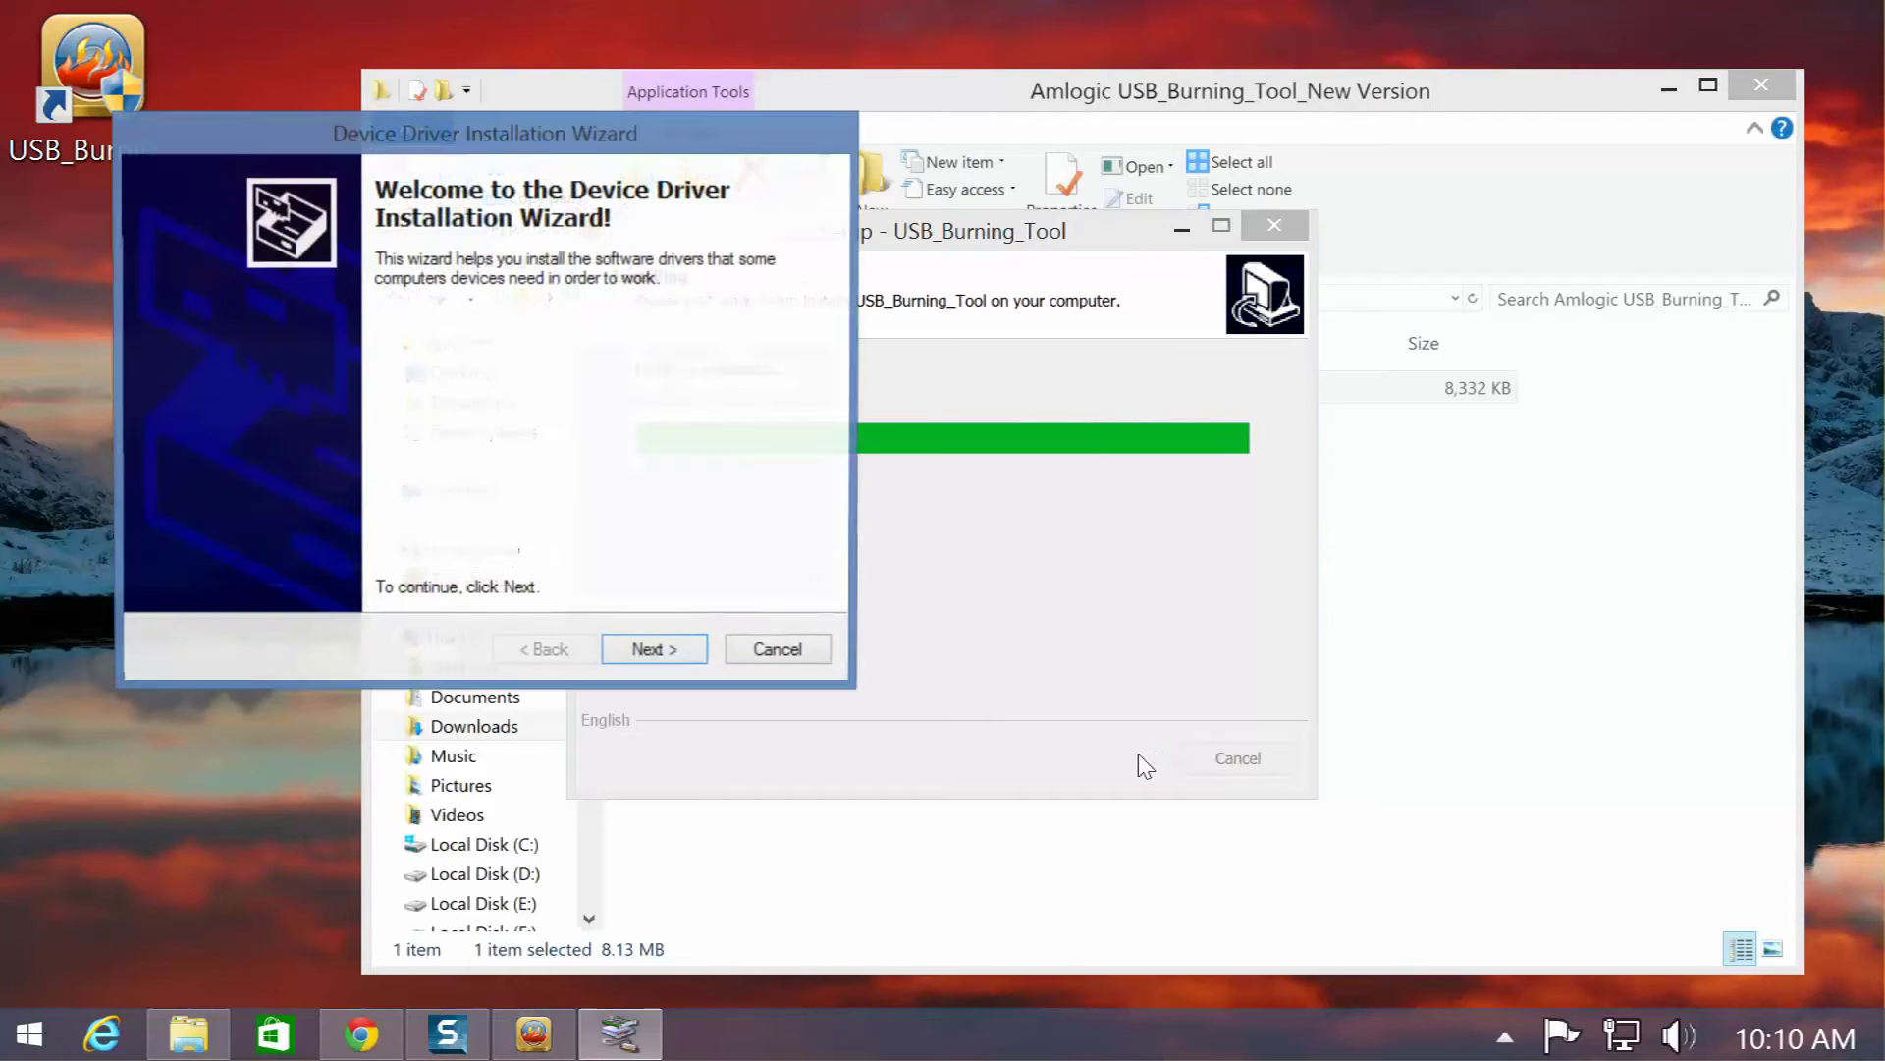
pyautogui.click(705, 656)
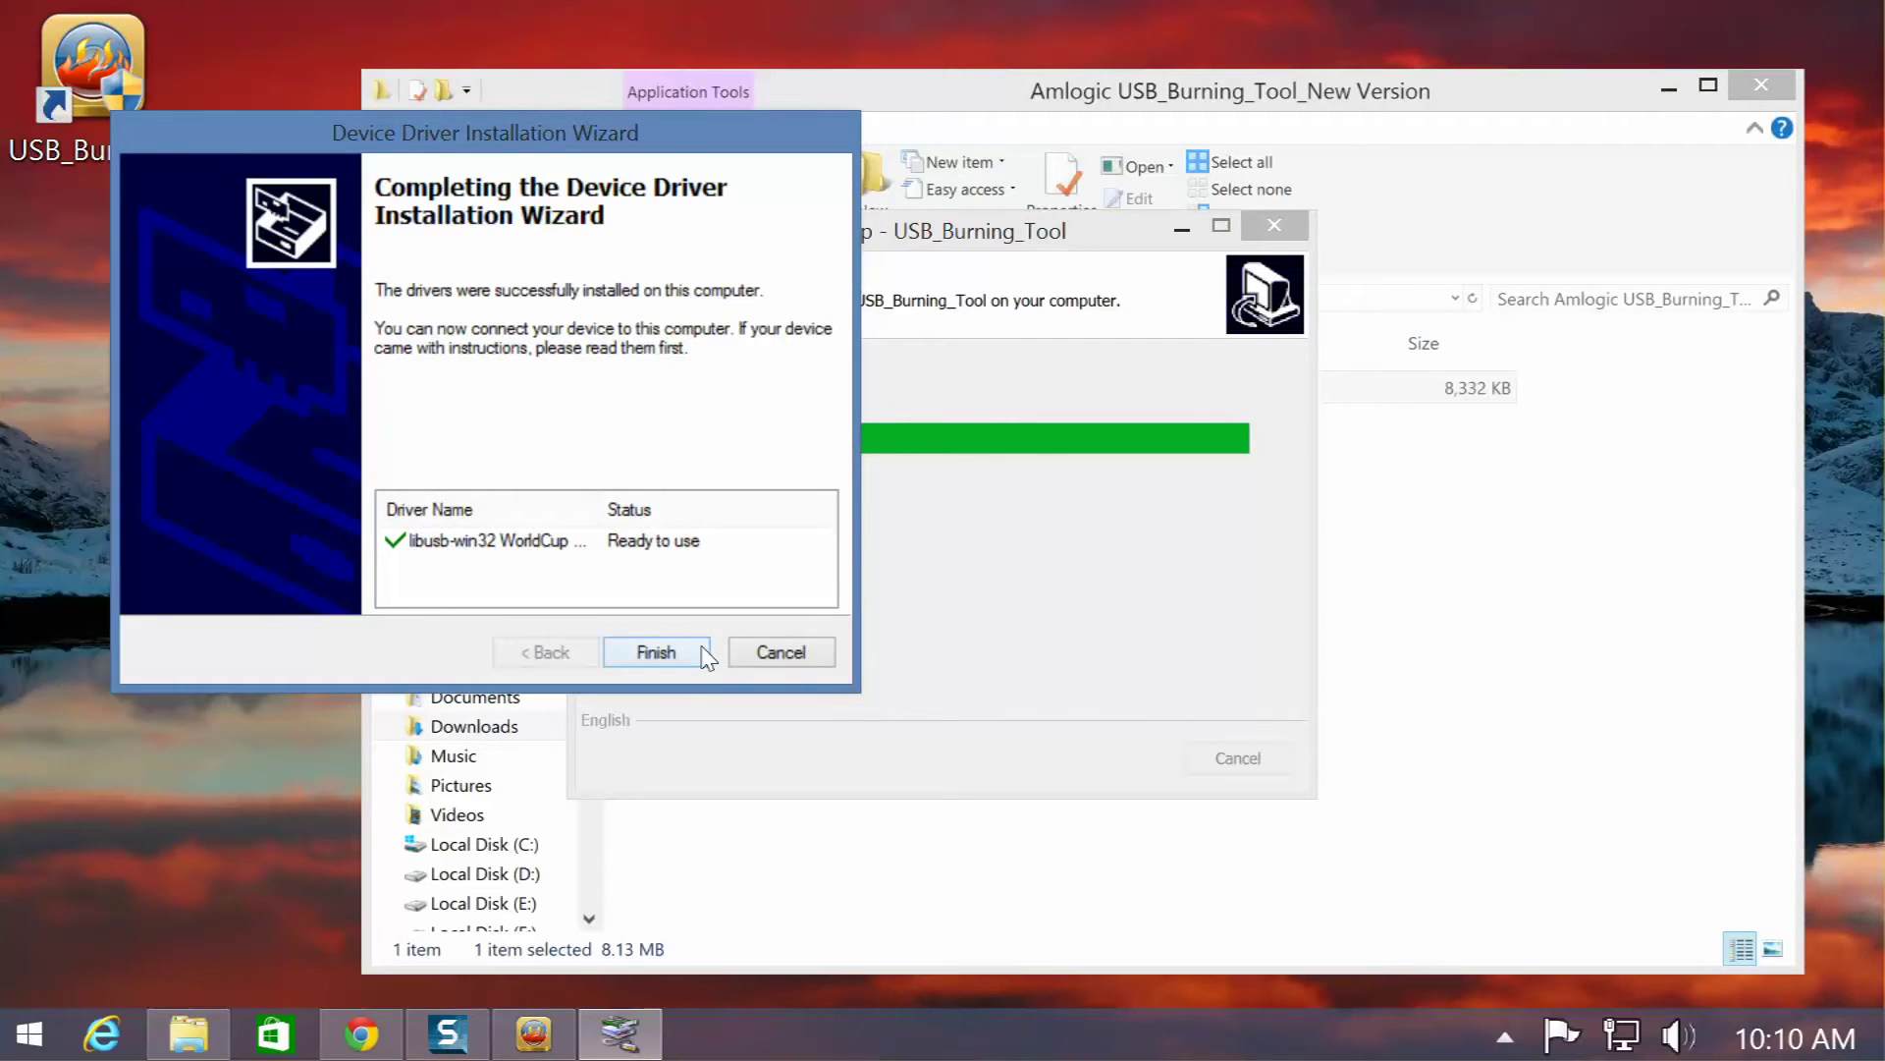
pyautogui.click(704, 653)
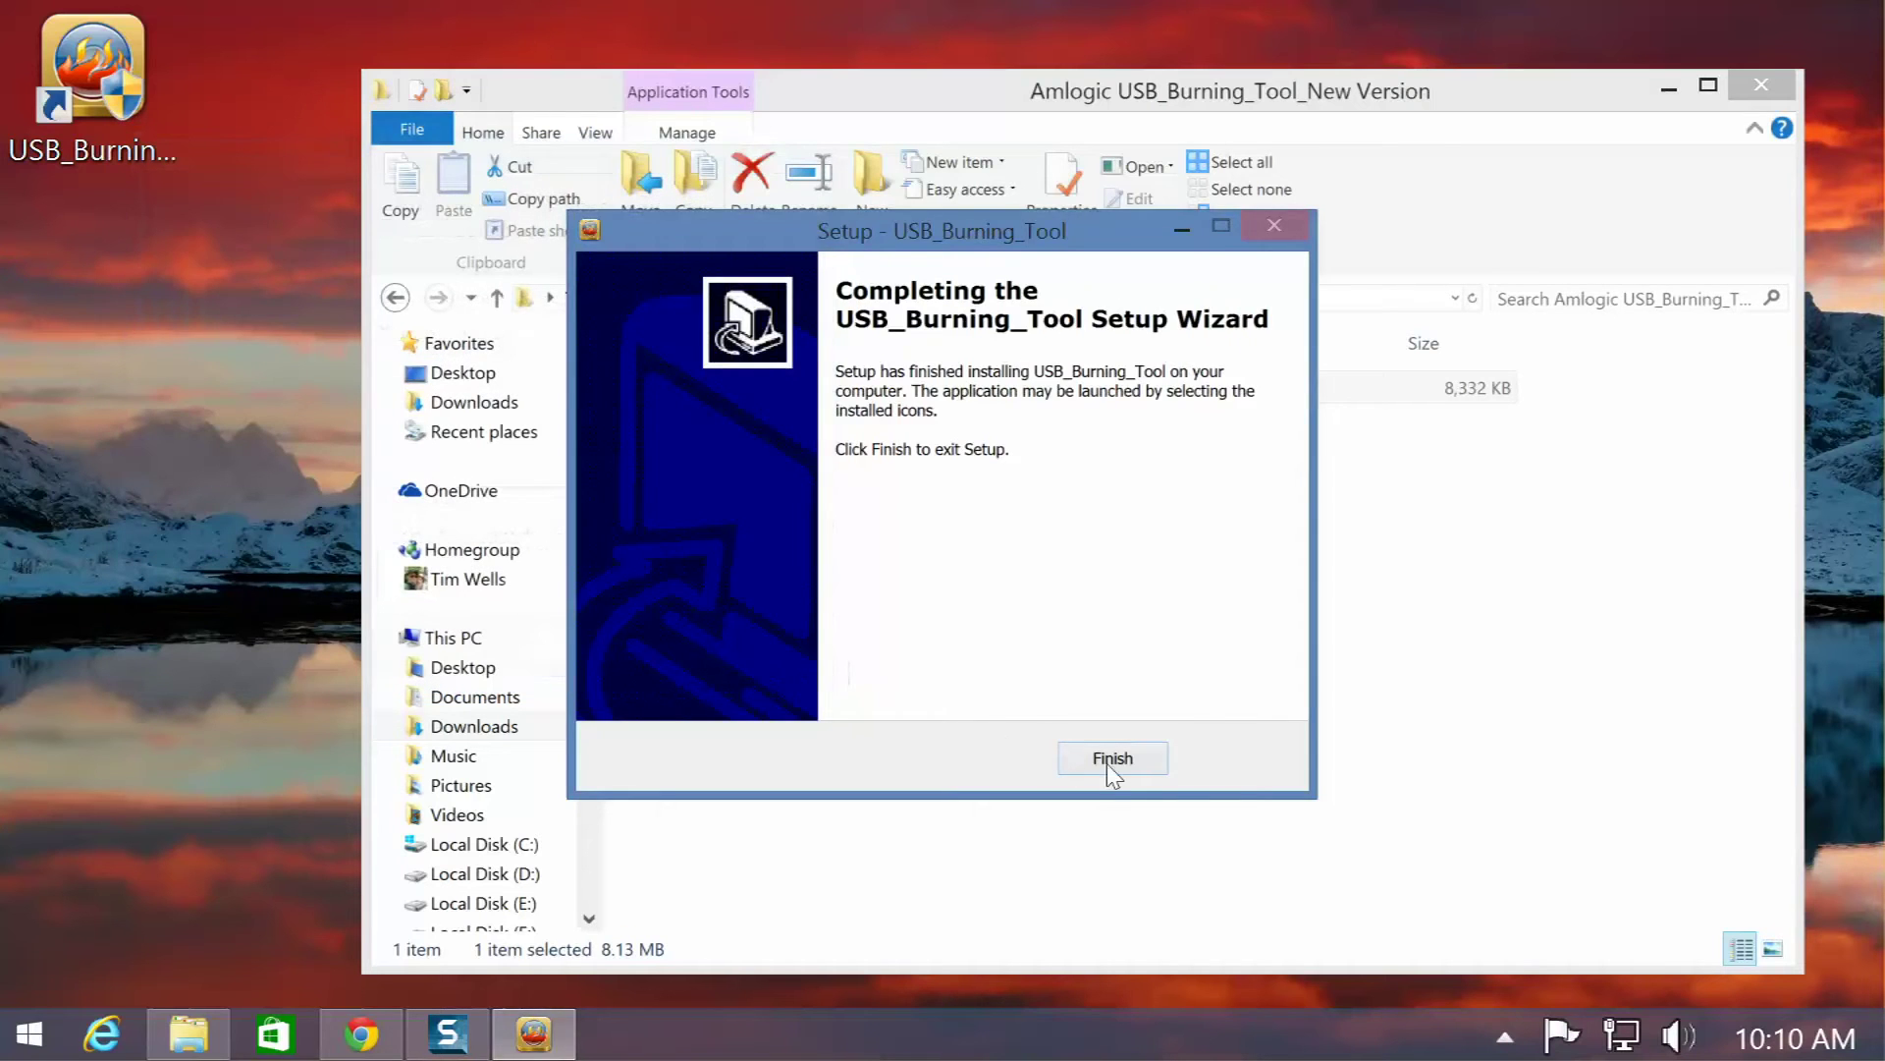
pyautogui.click(1107, 764)
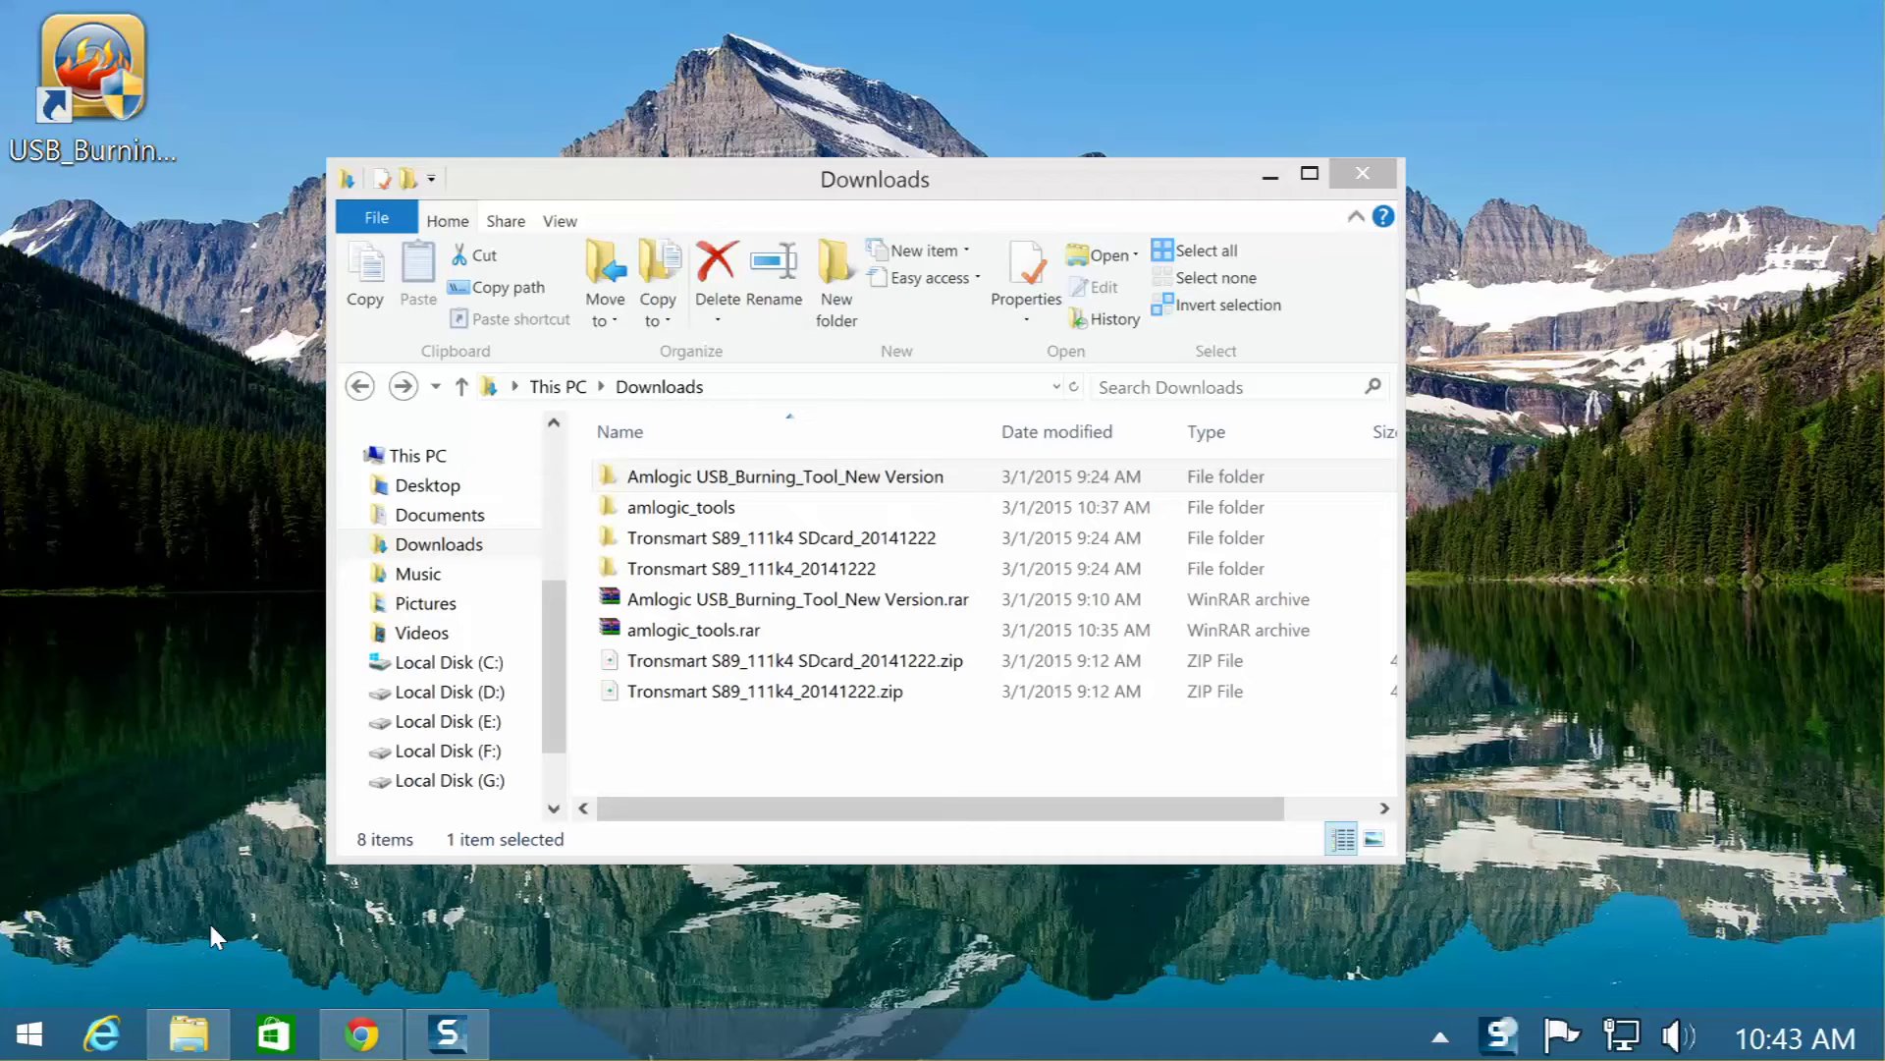
# Step: Launch USB_Burning_Tool from its desktop shortcut
pyautogui.click(740, 513)
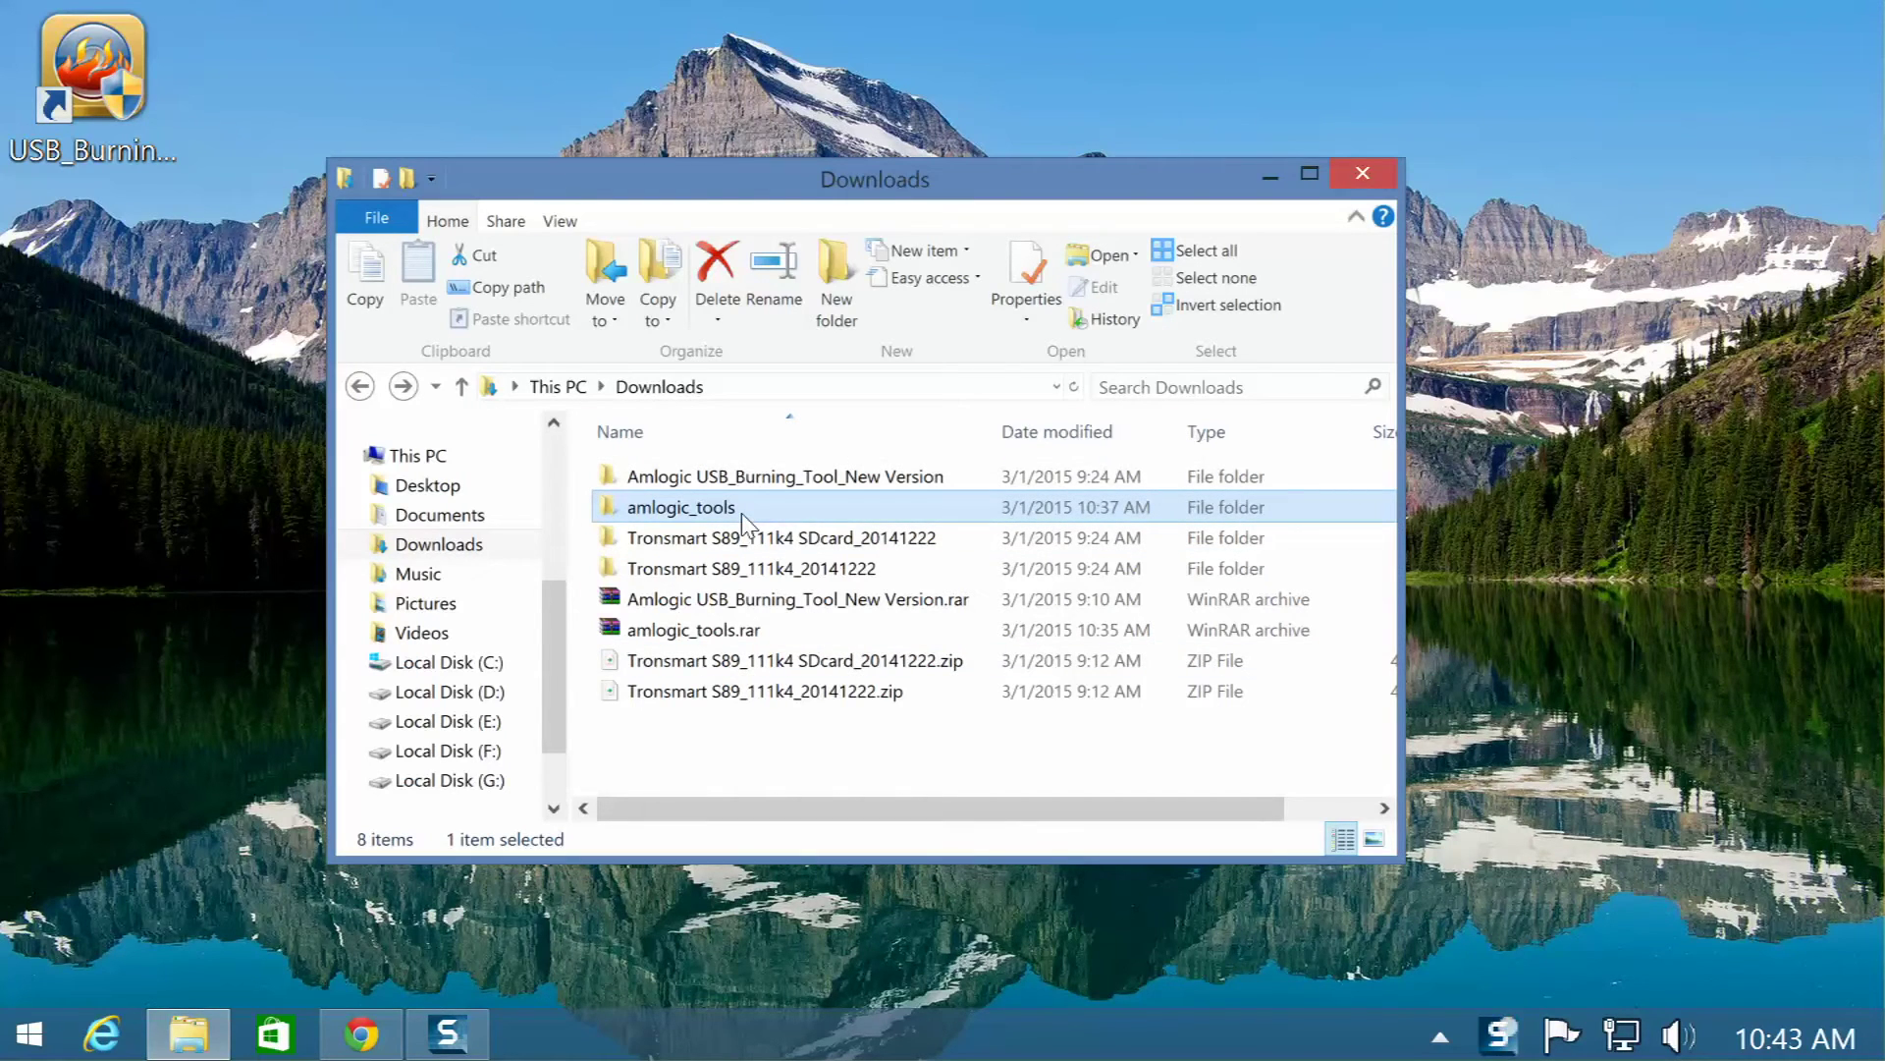
pyautogui.click(63, 39)
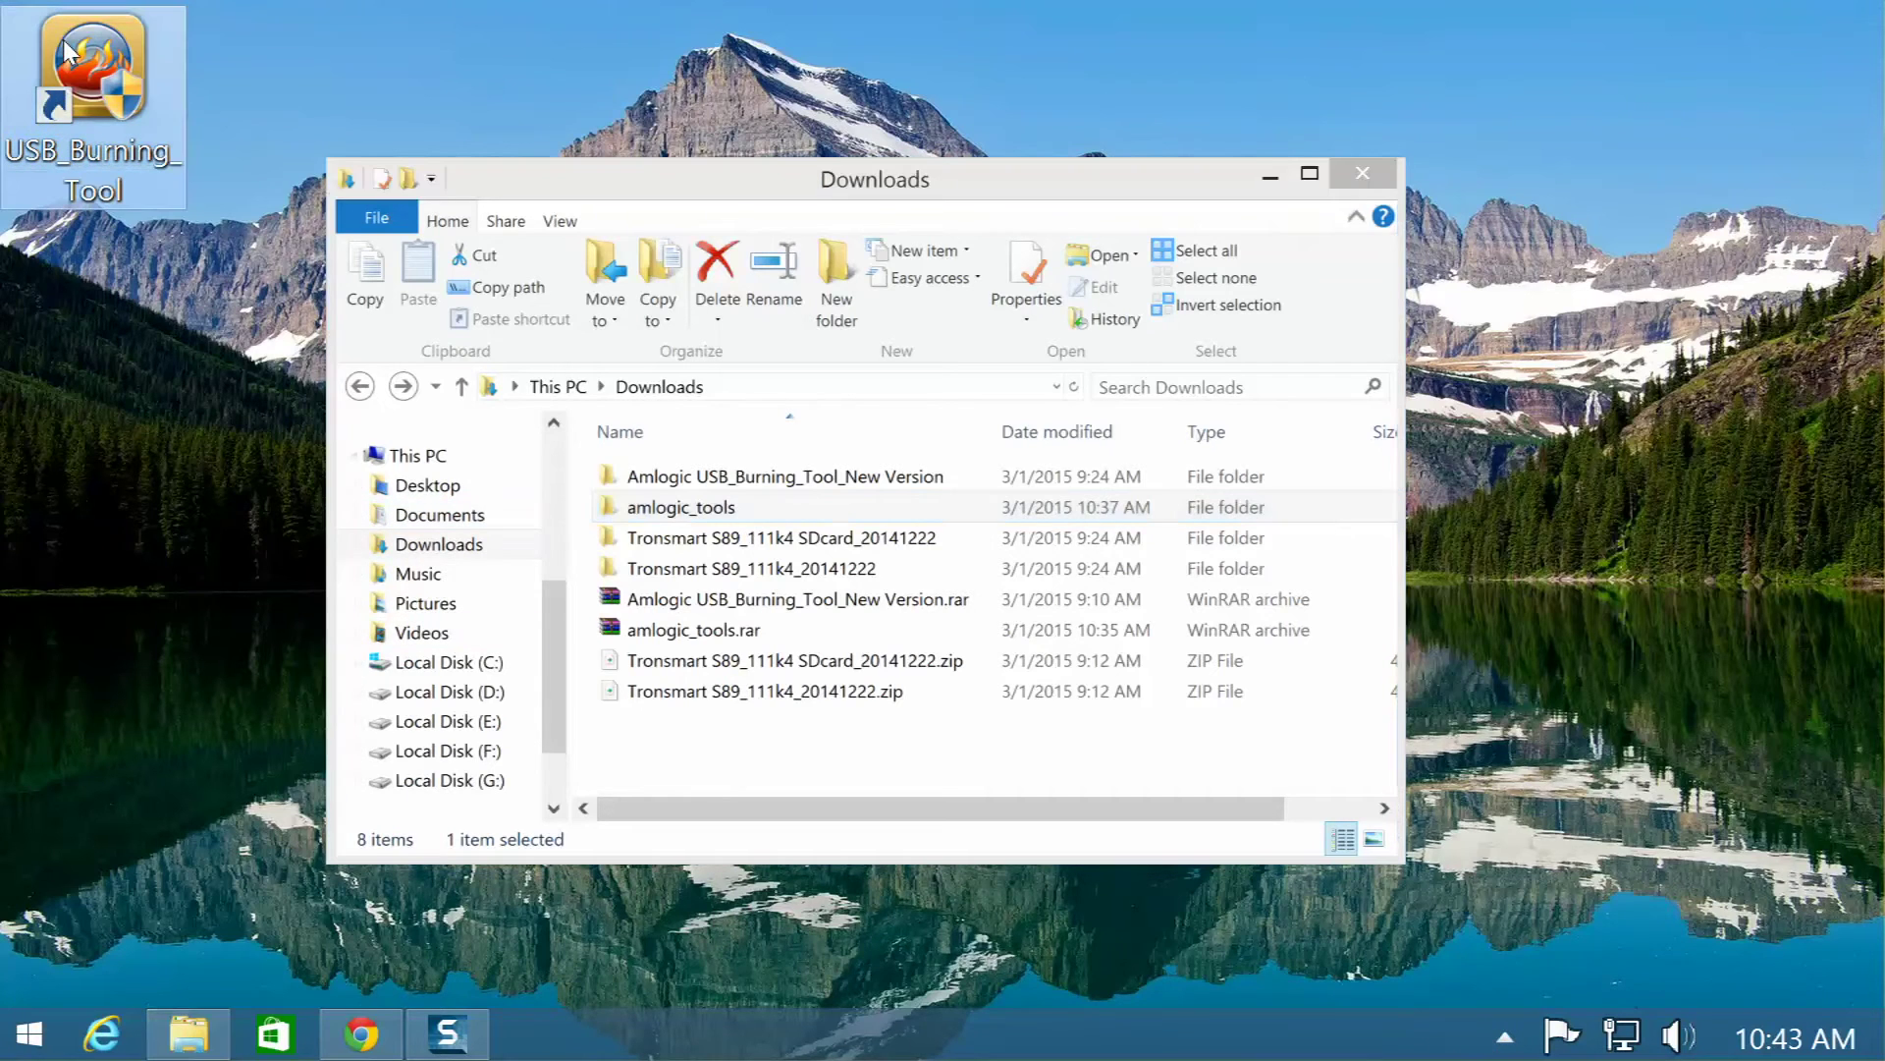
pyautogui.click(1208, 629)
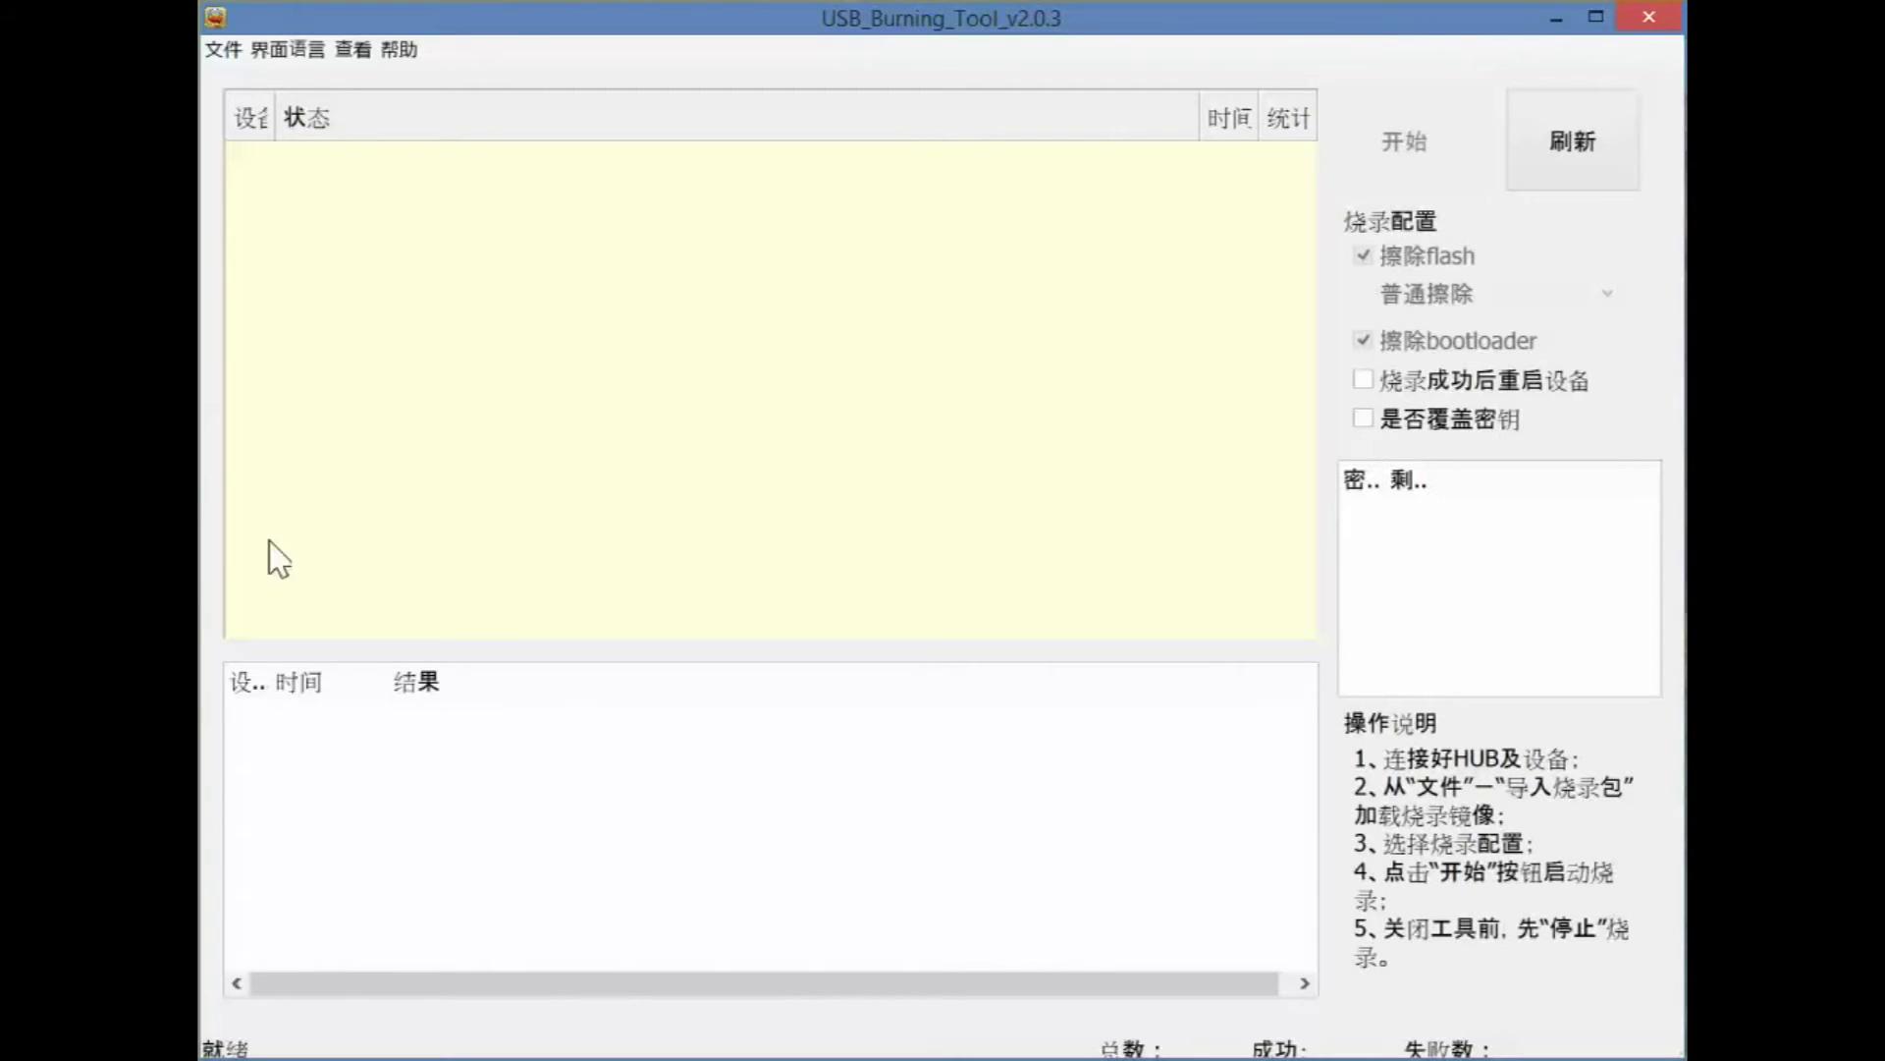
# Step: Switch the interface language to English and widen the Device ID columns in both lists
pyautogui.click(285, 49)
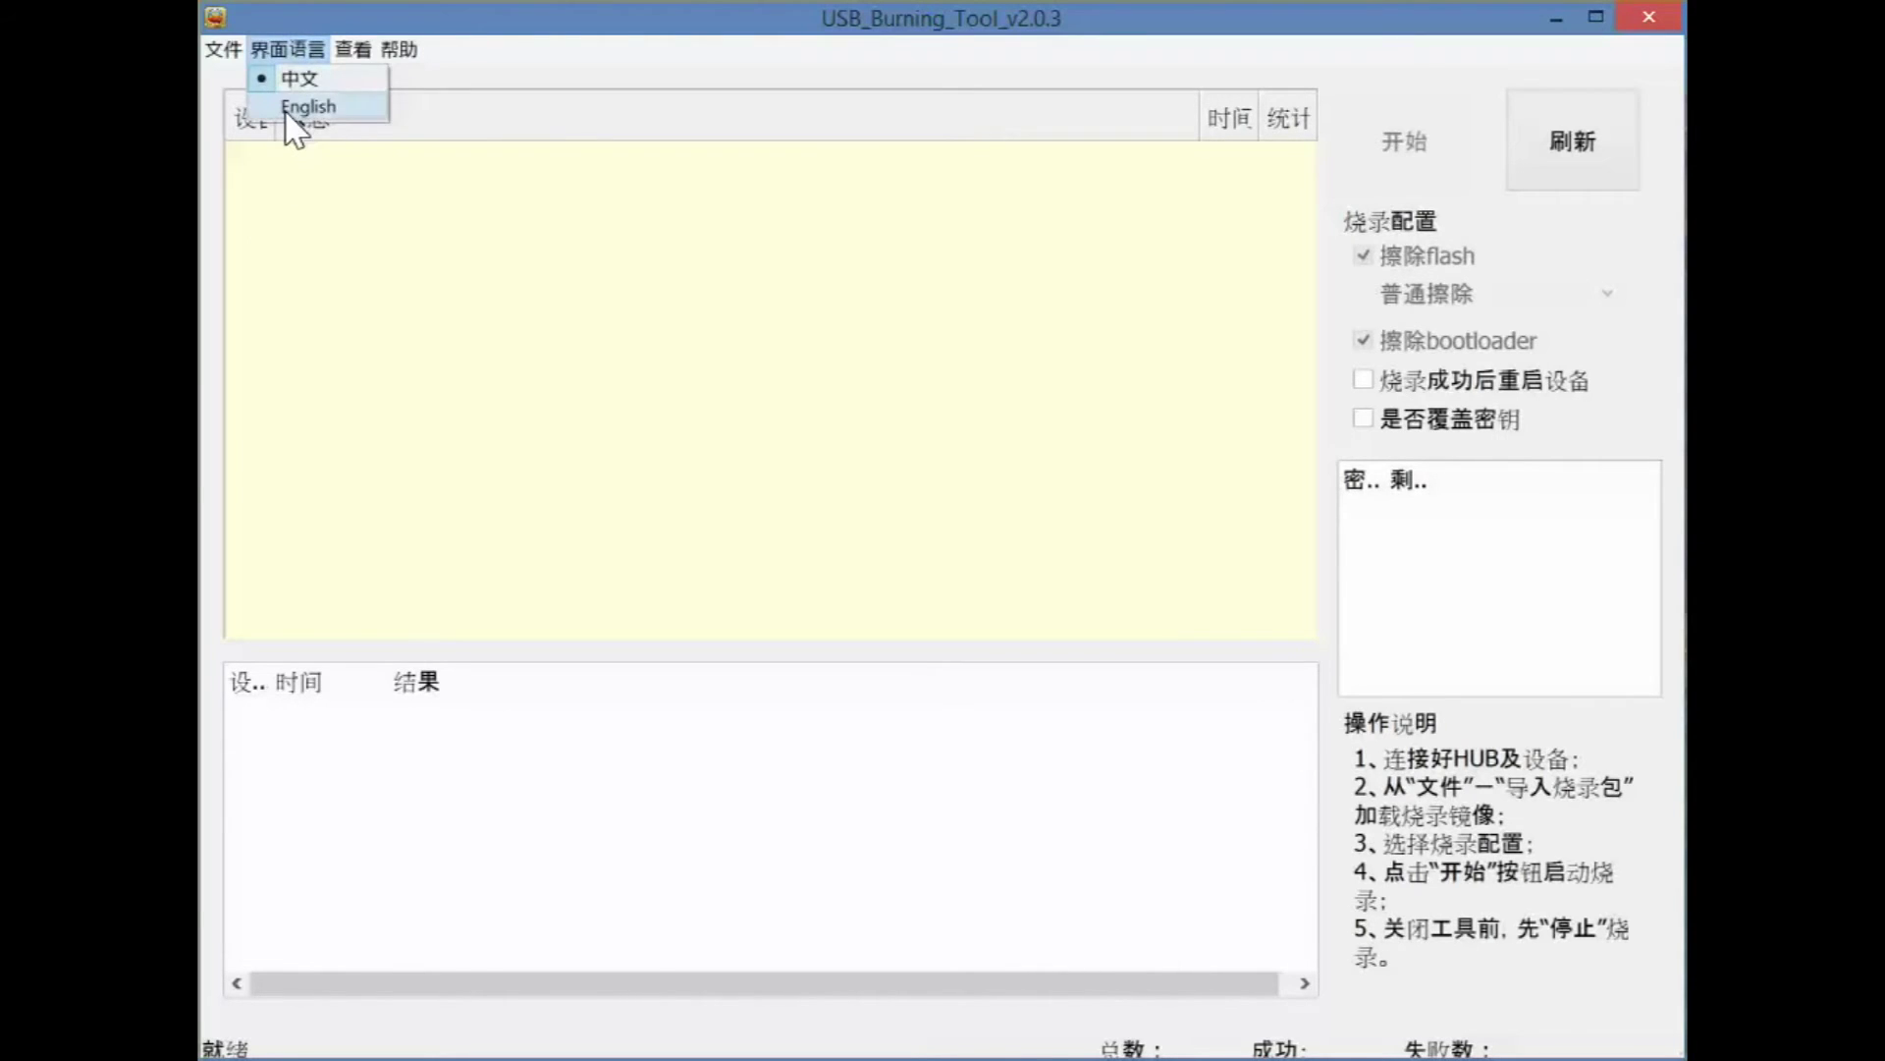
pyautogui.click(294, 106)
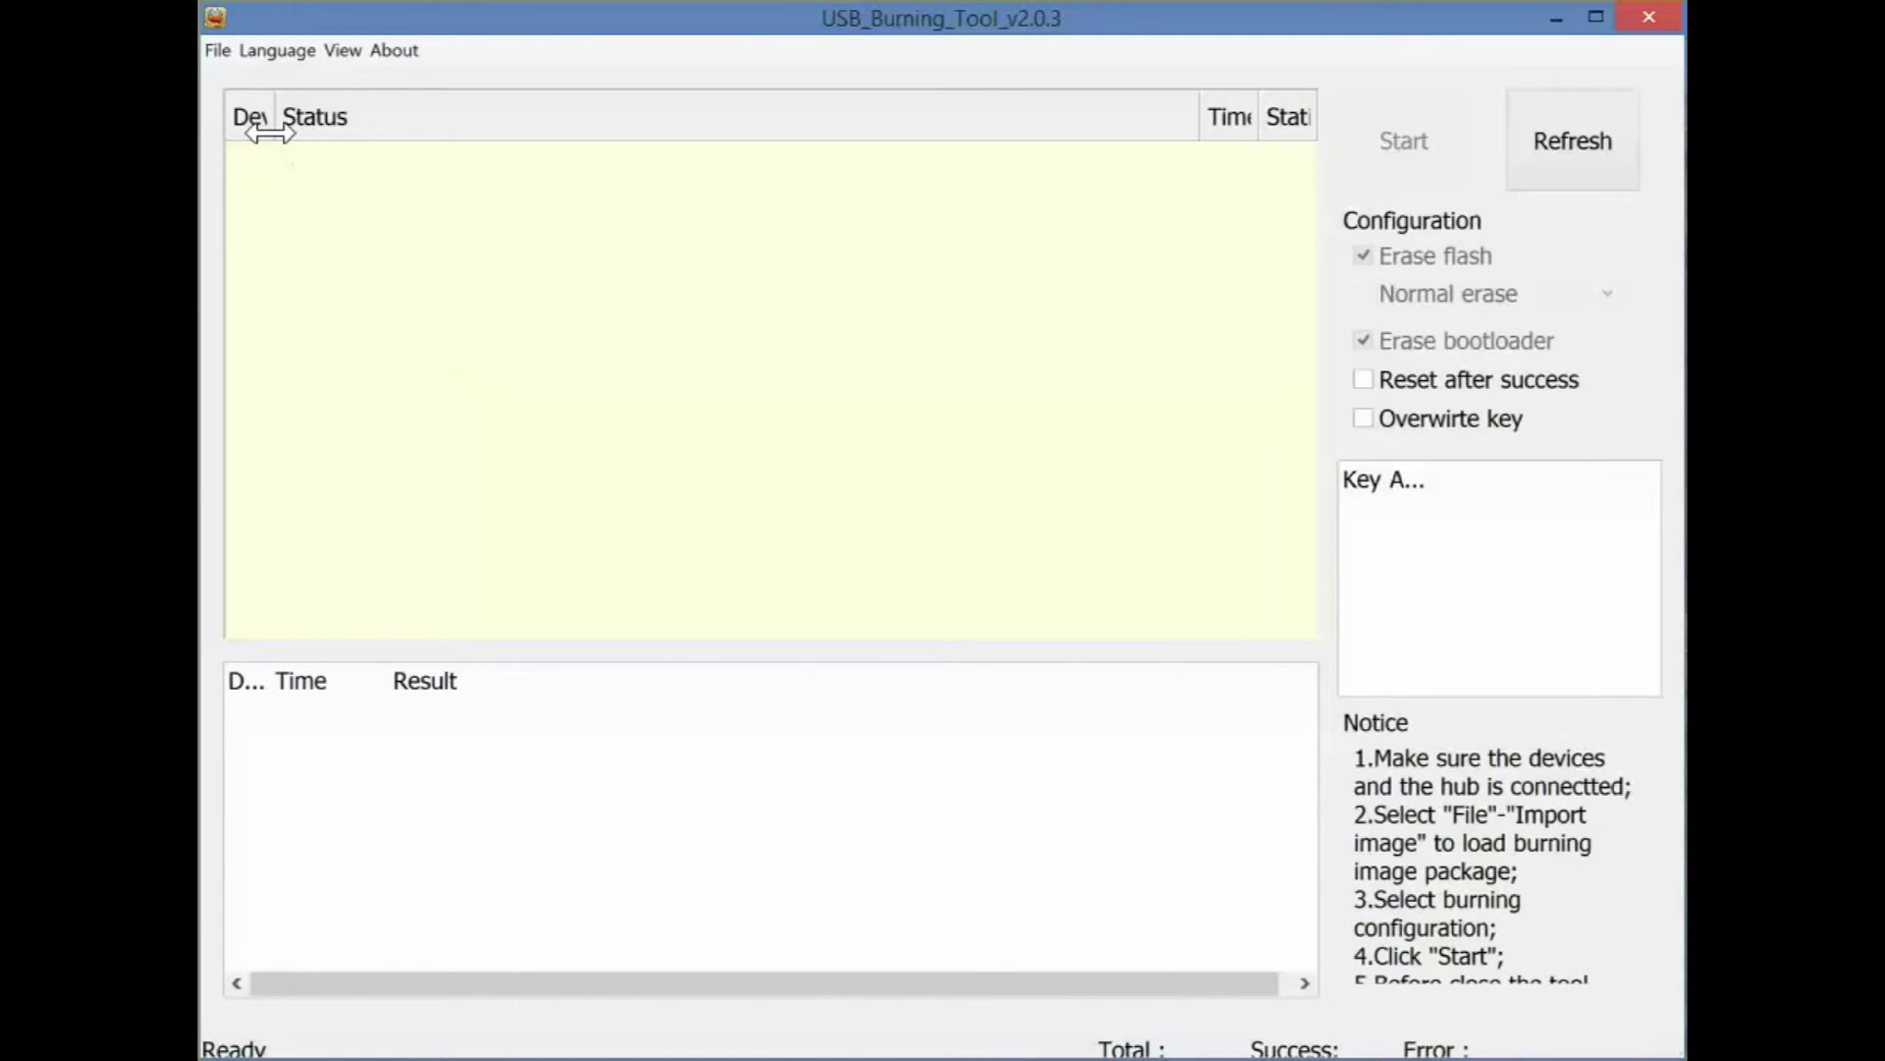
pyautogui.moveTo(275, 118); pyautogui.dragTo(341, 136)
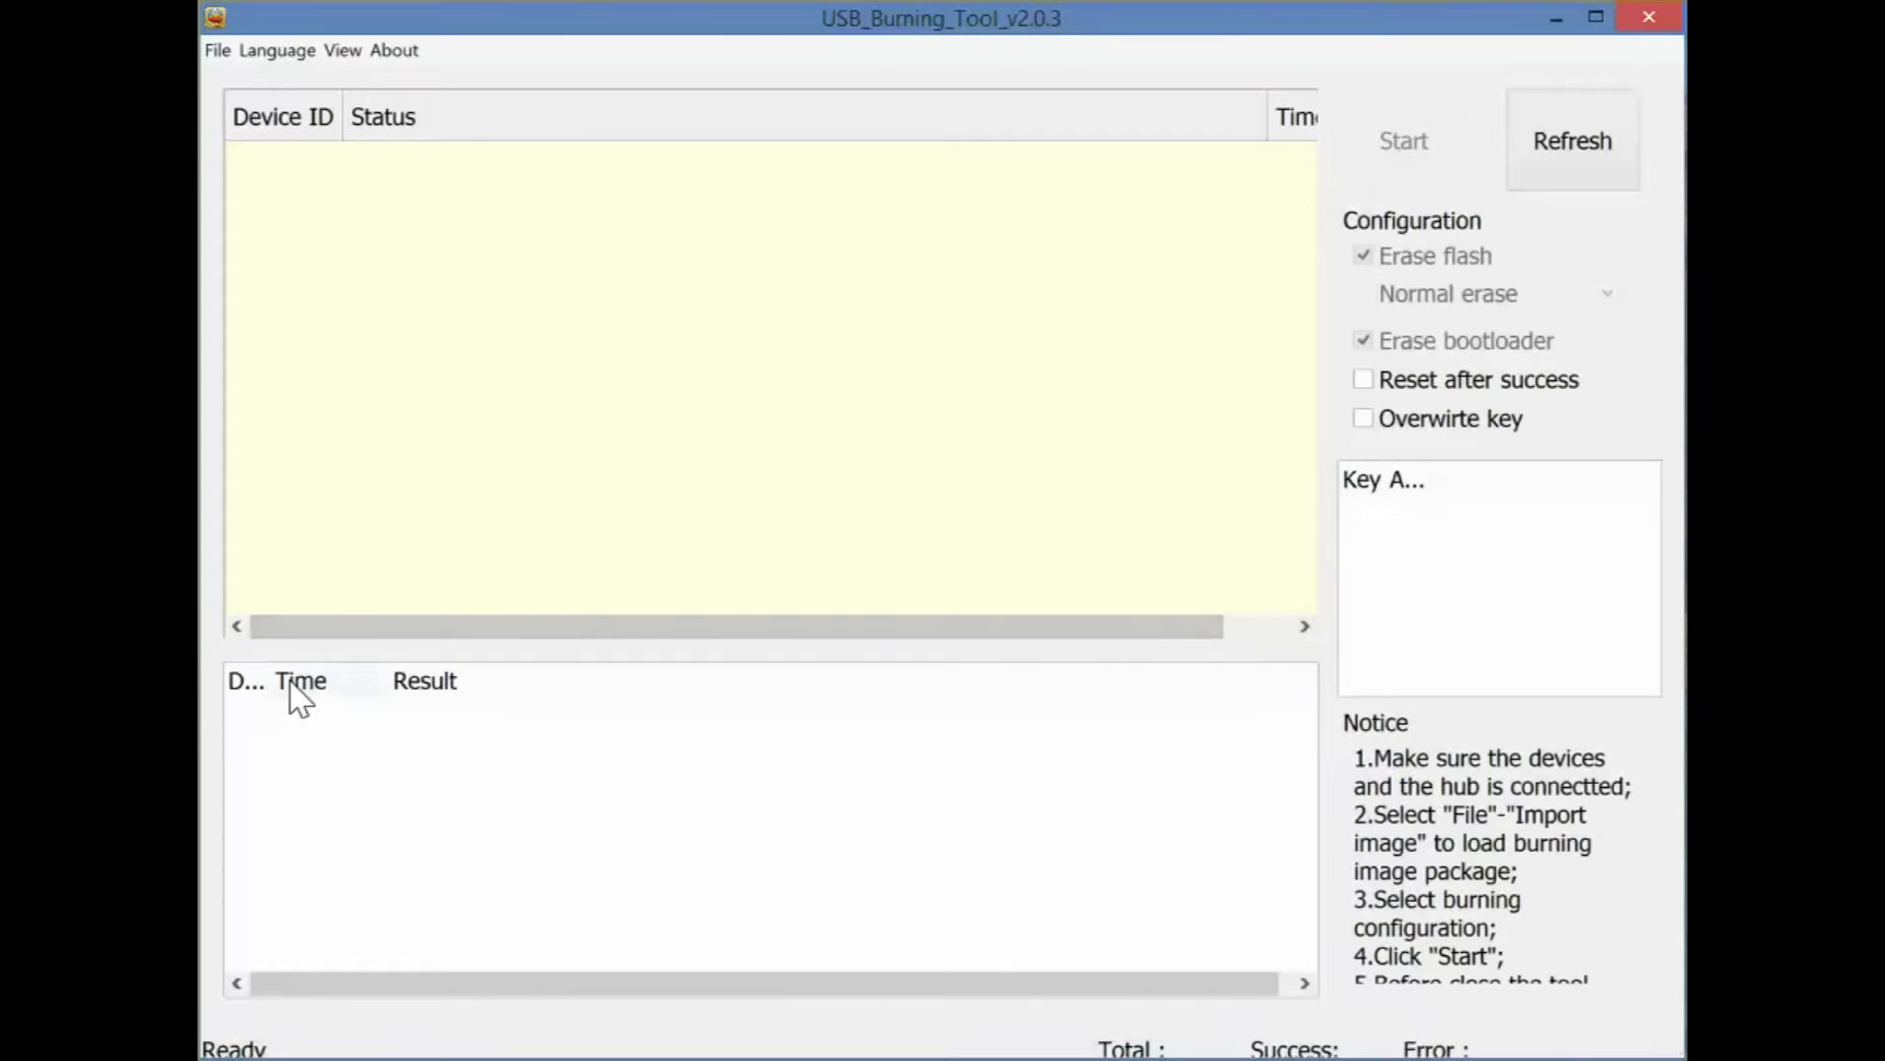
pyautogui.moveTo(267, 677); pyautogui.dragTo(383, 678)
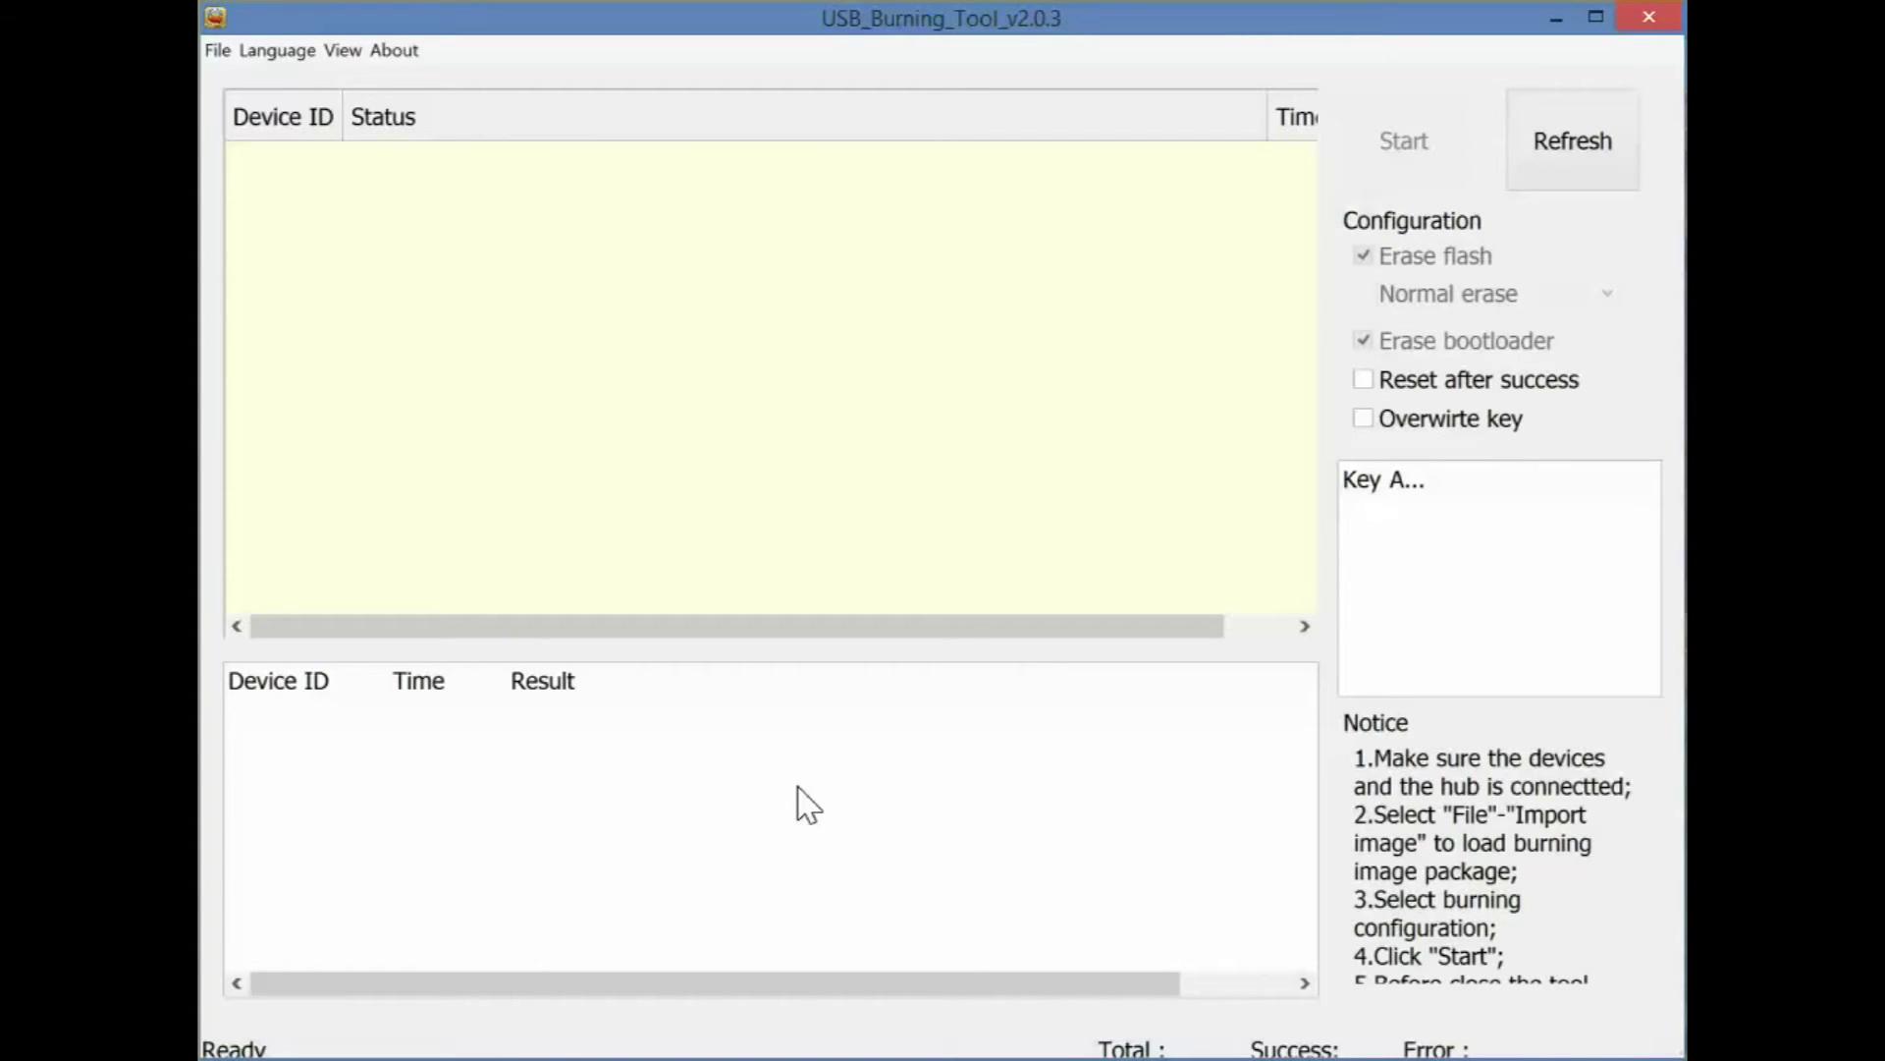
pyautogui.click(217, 53)
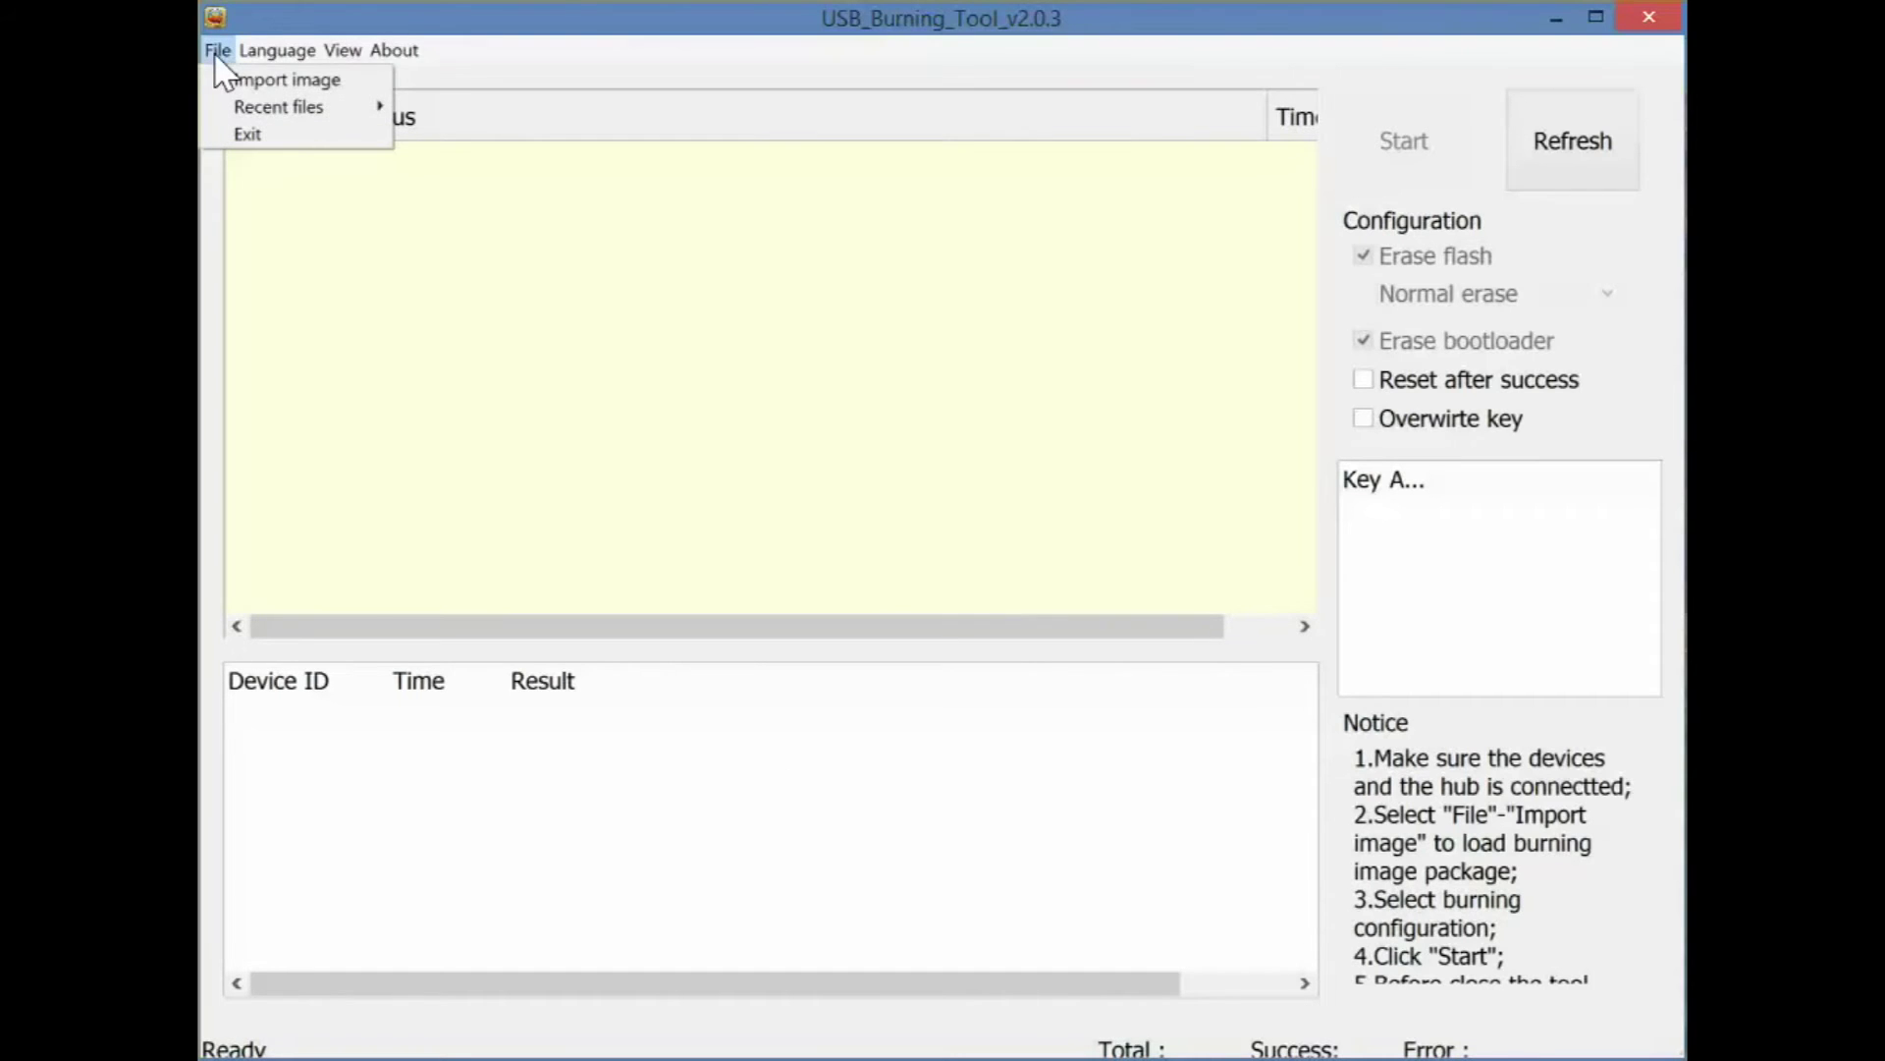
# Step: Import the Tronsmart S89_111k4_20141222.img firmware image
pyautogui.click(232, 78)
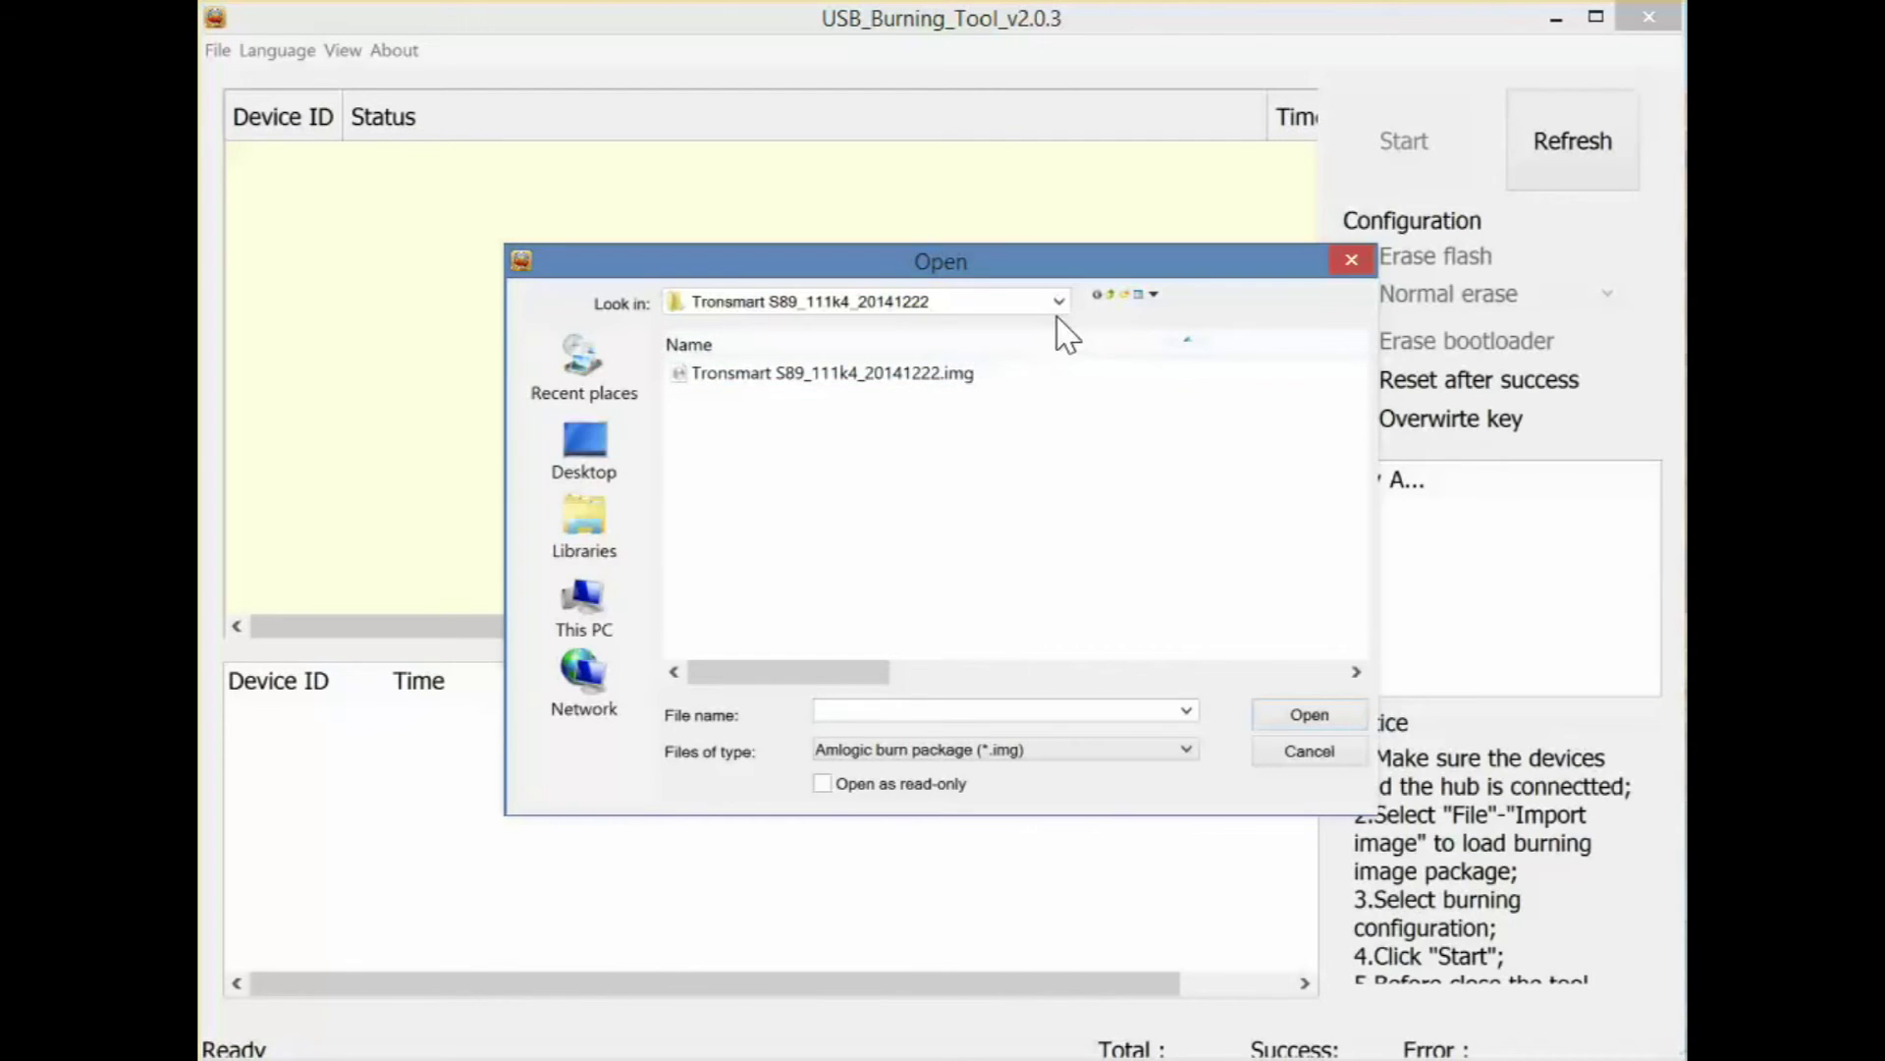
pyautogui.click(934, 378)
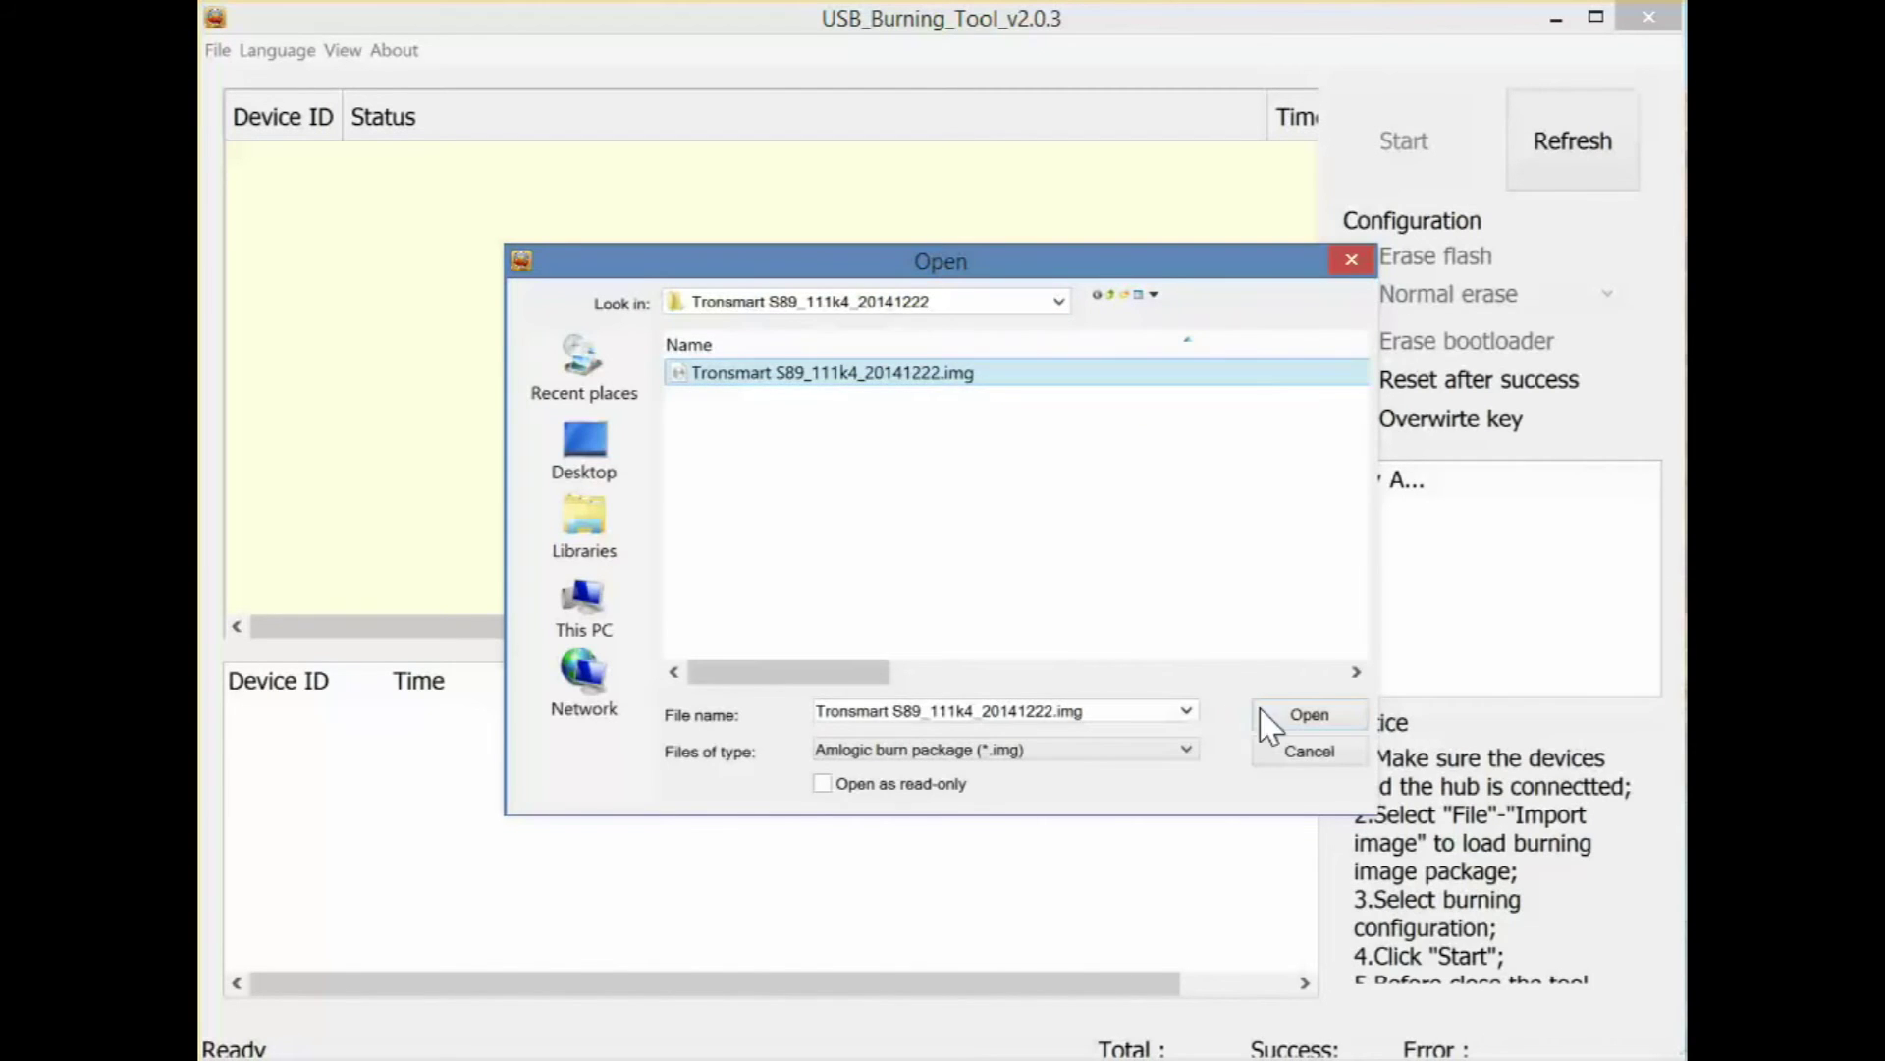
pyautogui.click(1309, 720)
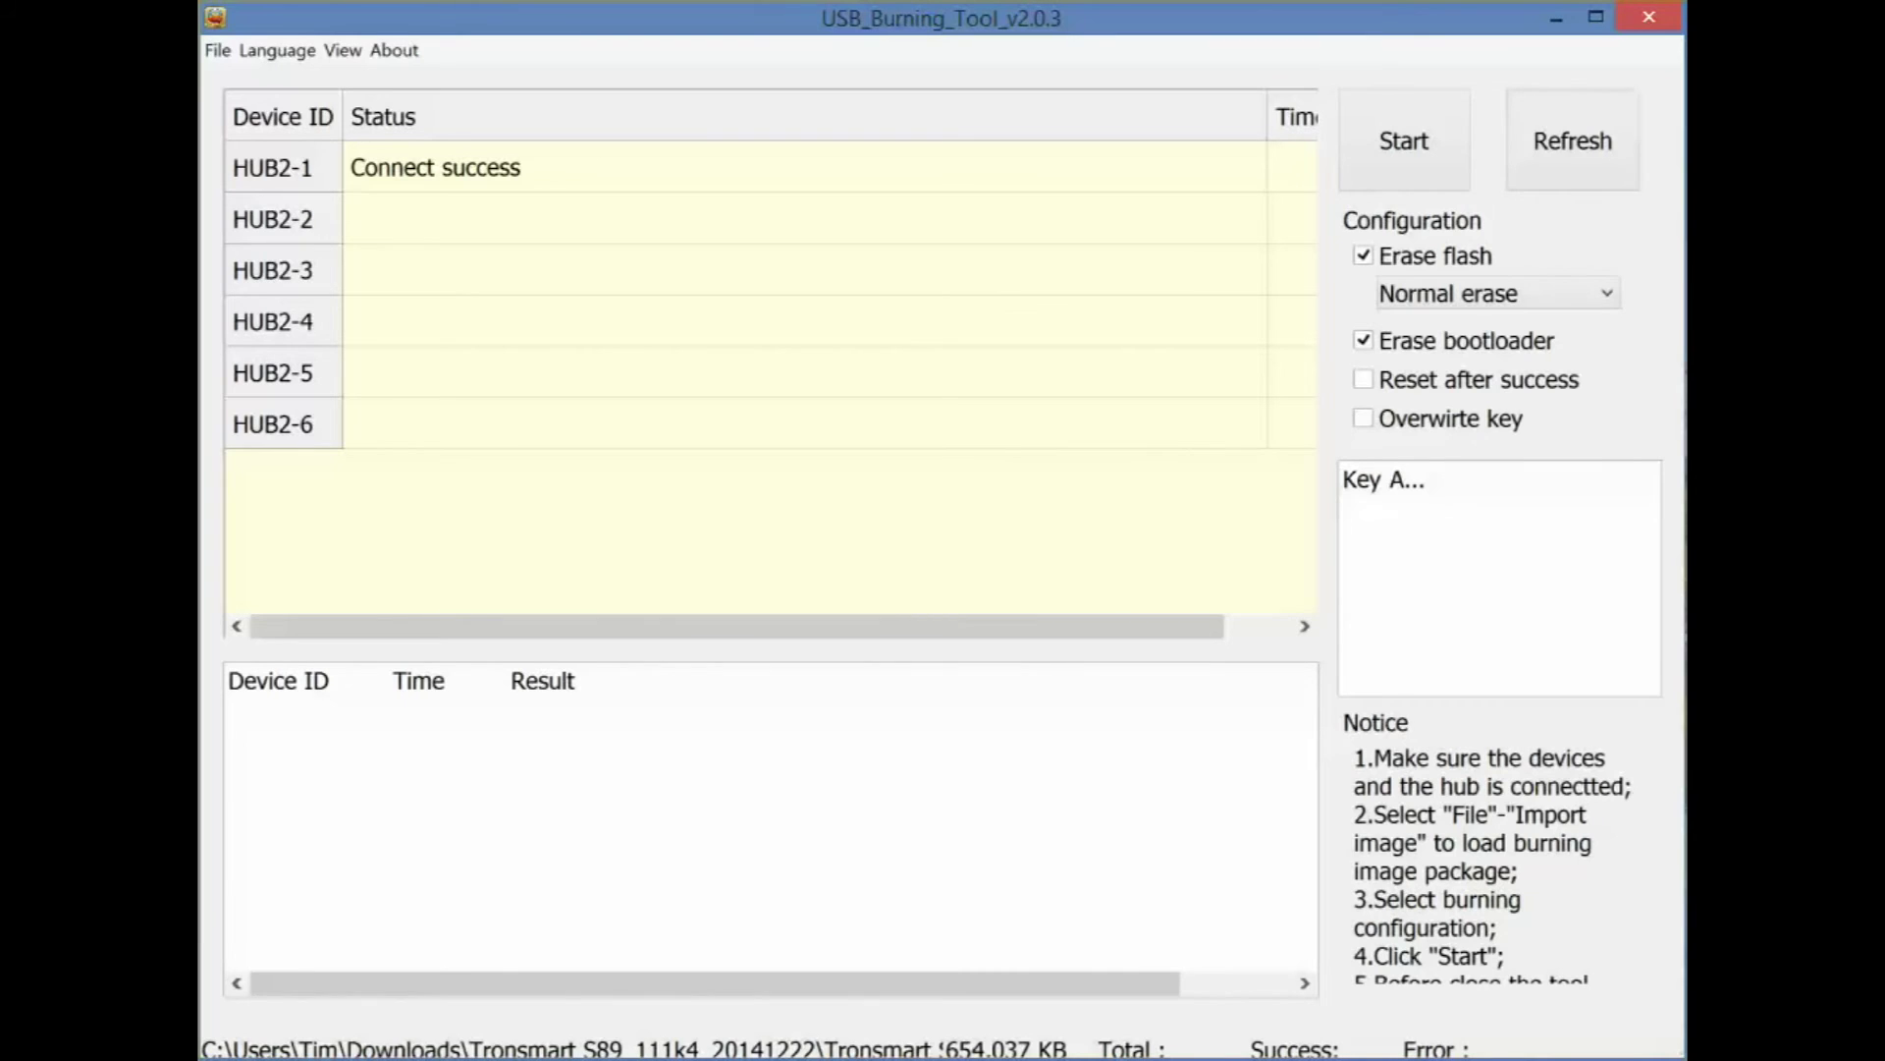
# Step: Burn the firmware to the HUB2-1 box until 100% Burning successfully, then stop
pyautogui.click(1421, 178)
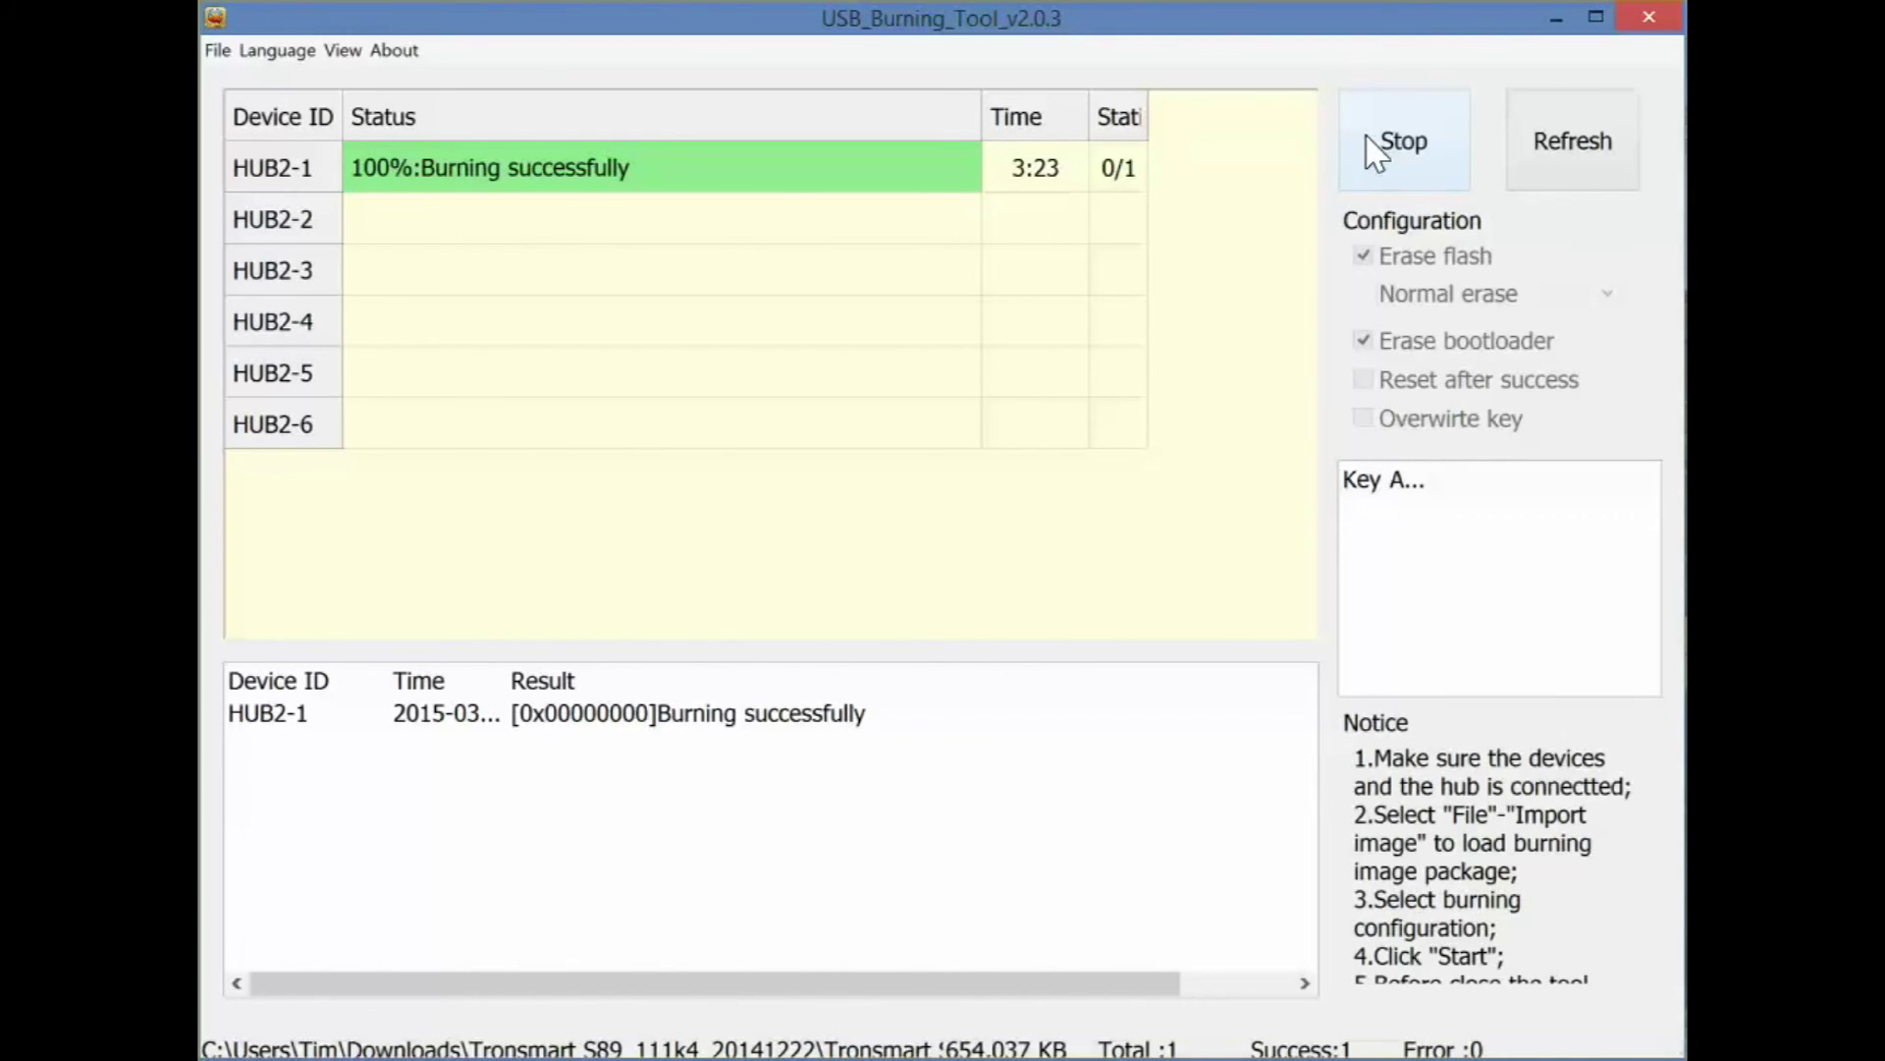
pyautogui.click(1368, 139)
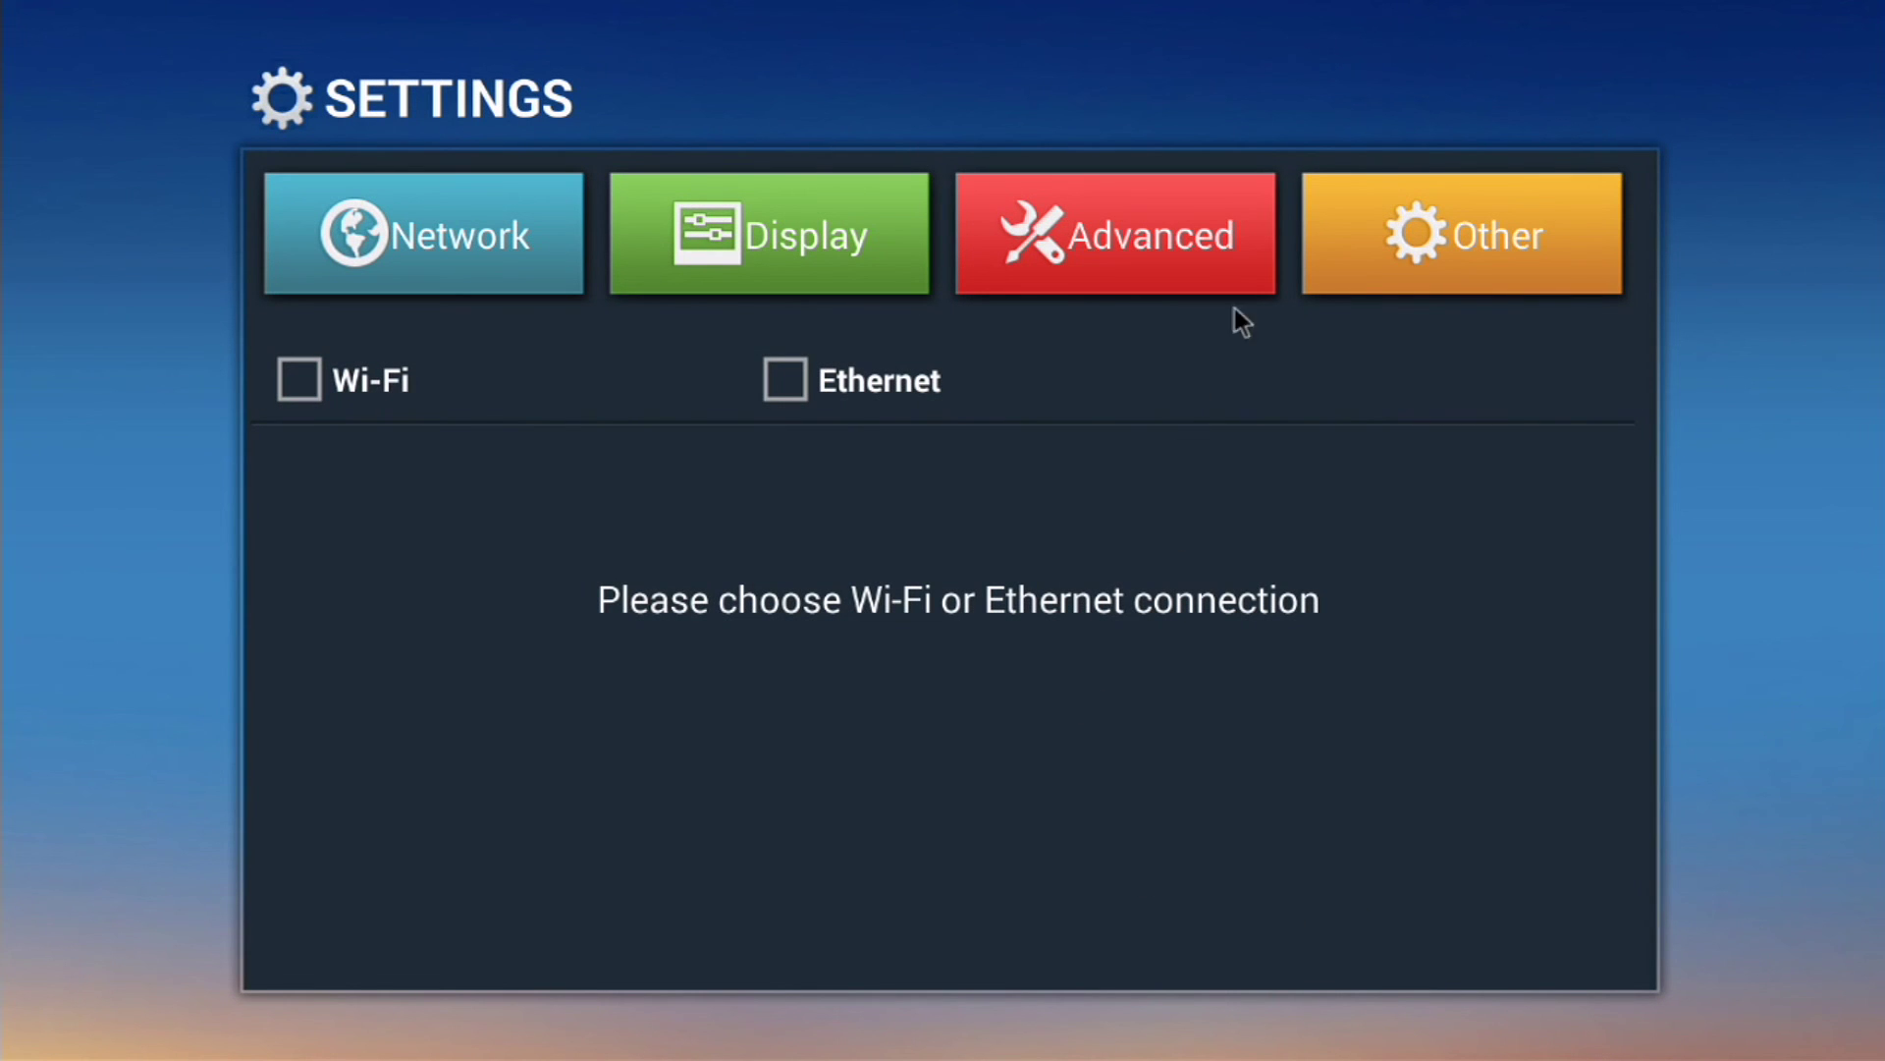
# Step: Open the Other page to confirm VEGA S89, Android 4.4.2, build 111k4
pyautogui.click(1363, 263)
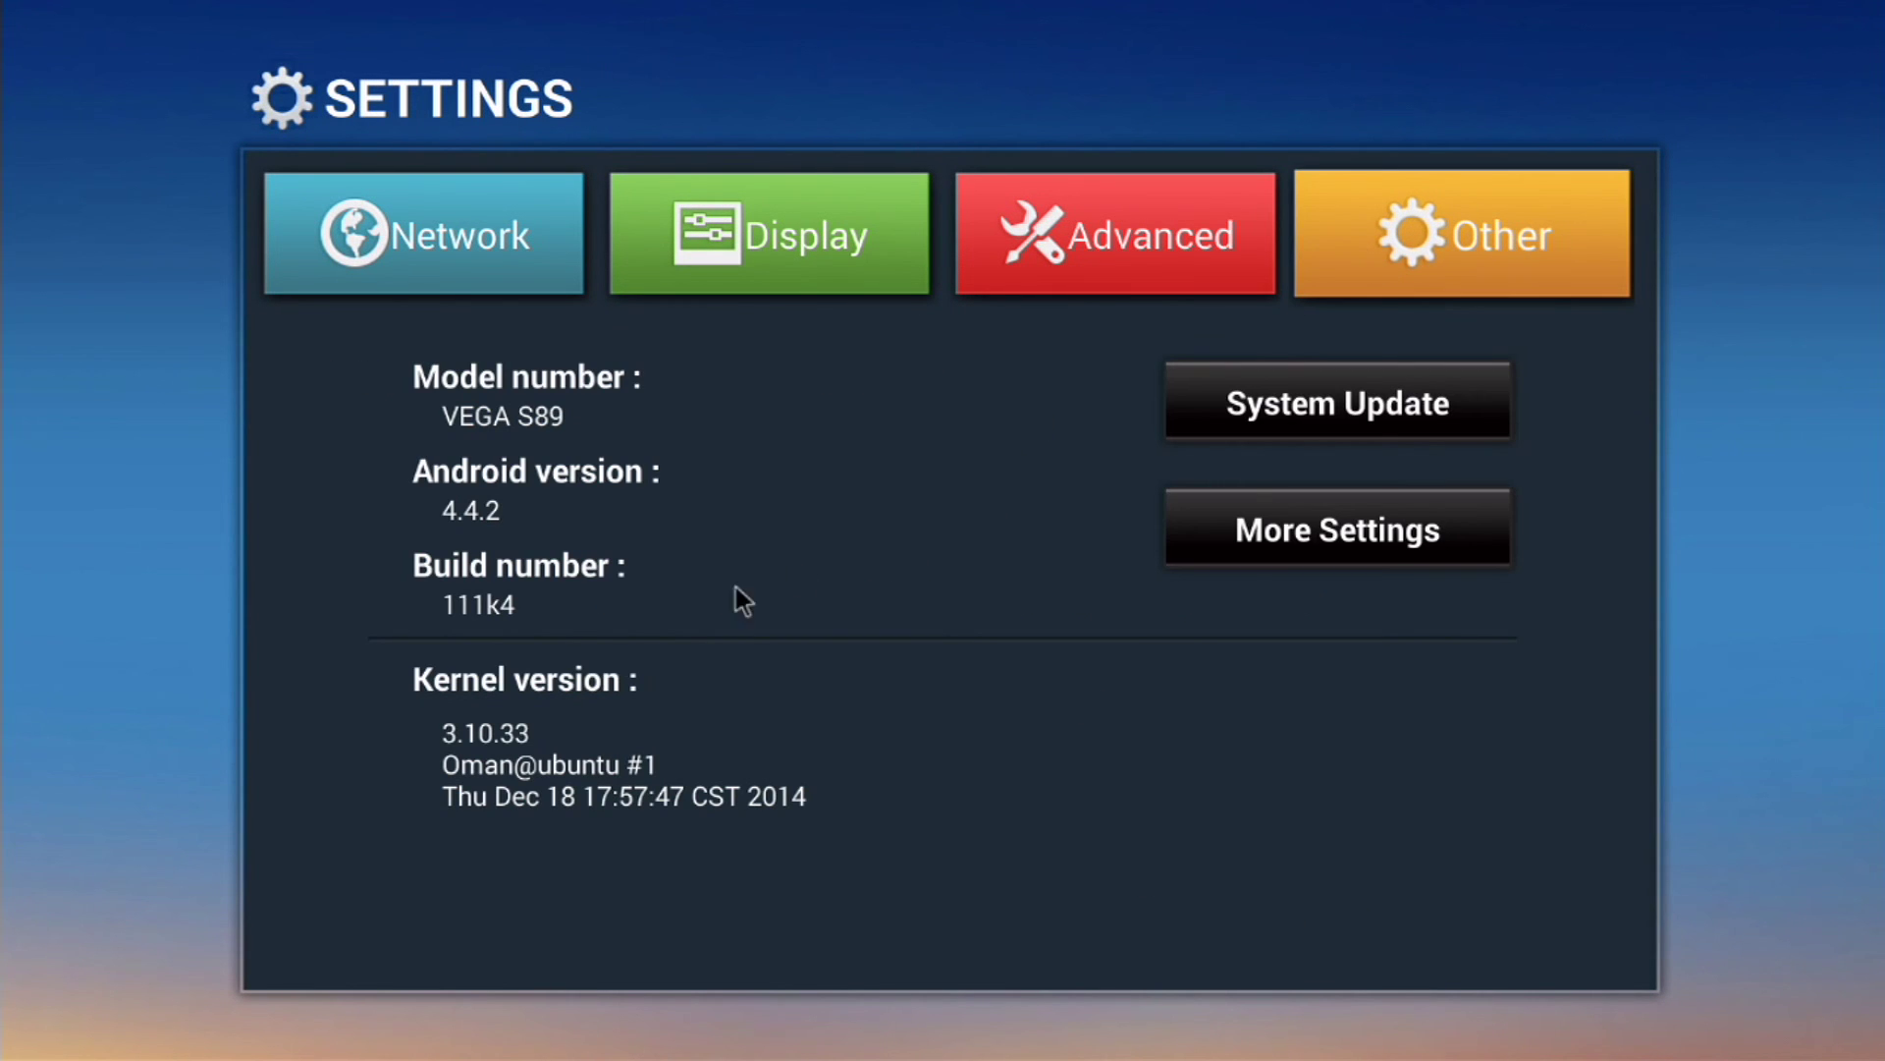